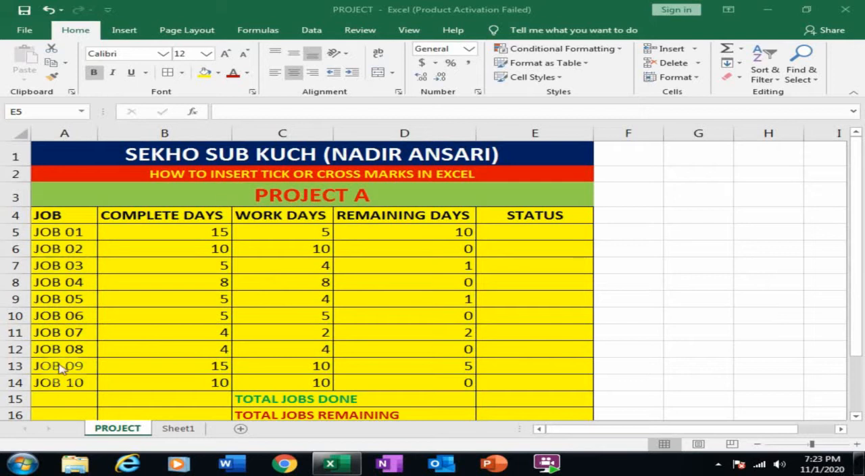
- Inspect the complete, work and remaining days cells and the status cell in the JOB 01 row
left_click(200, 232)
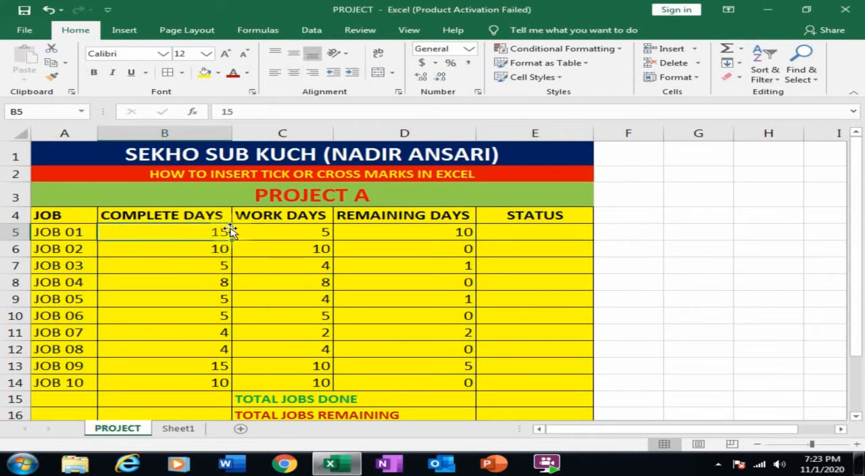
left_click(320, 228)
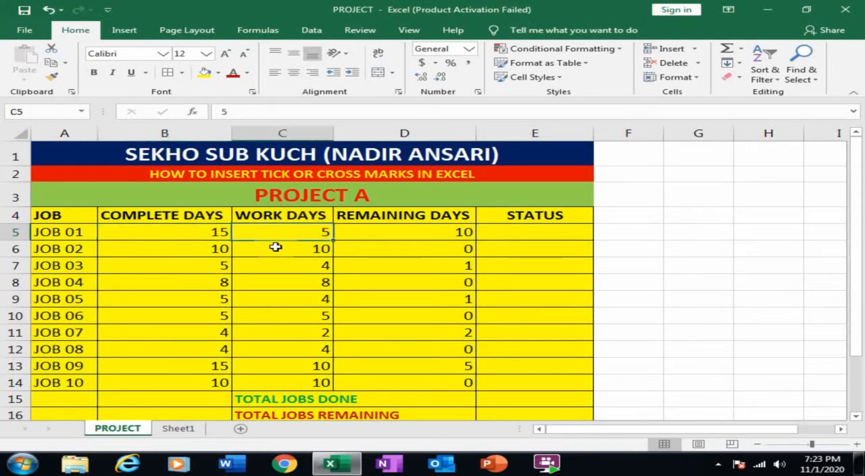
left_click(418, 232)
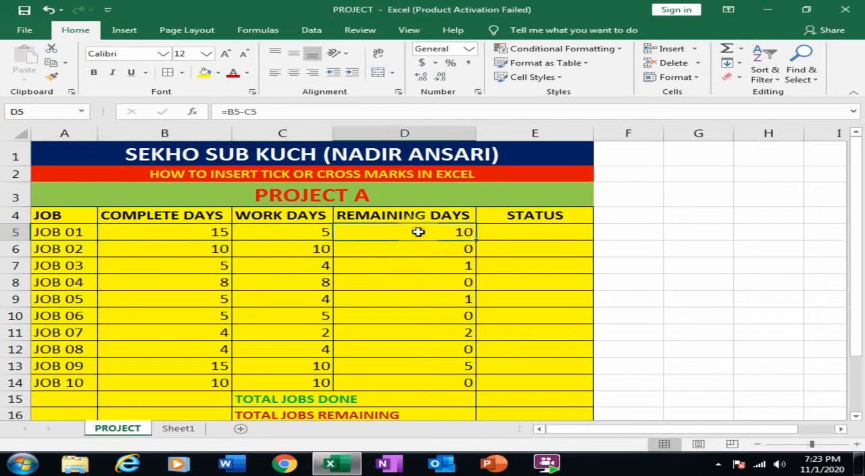
left_click(527, 234)
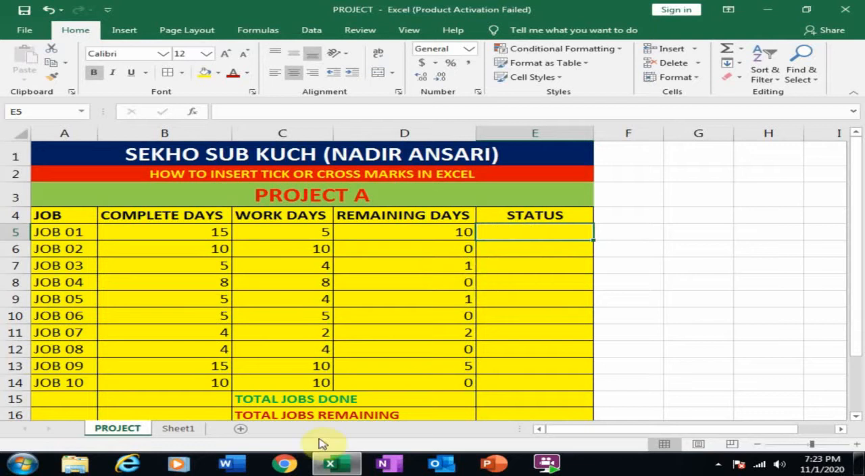
- On Sheet1, fill cells D1 to D5 with alternating tick and cross marks by entering P, O, P, O and P
left_click(189, 434)
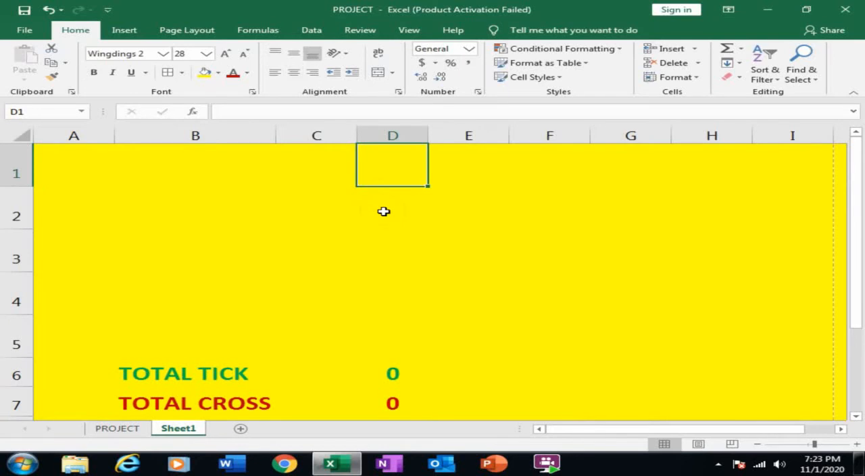
type("P")
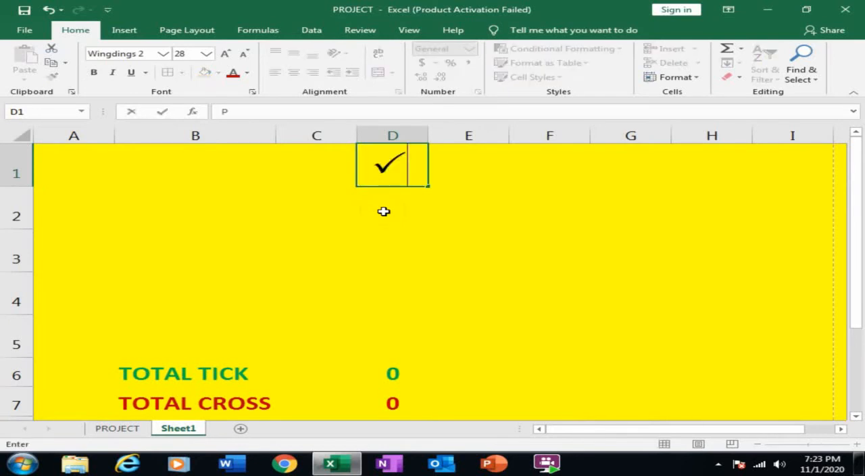
key("Return")
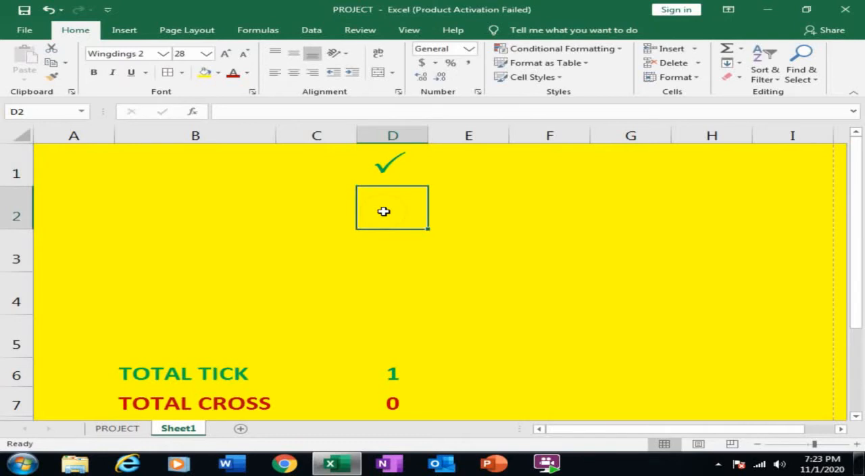
type("O")
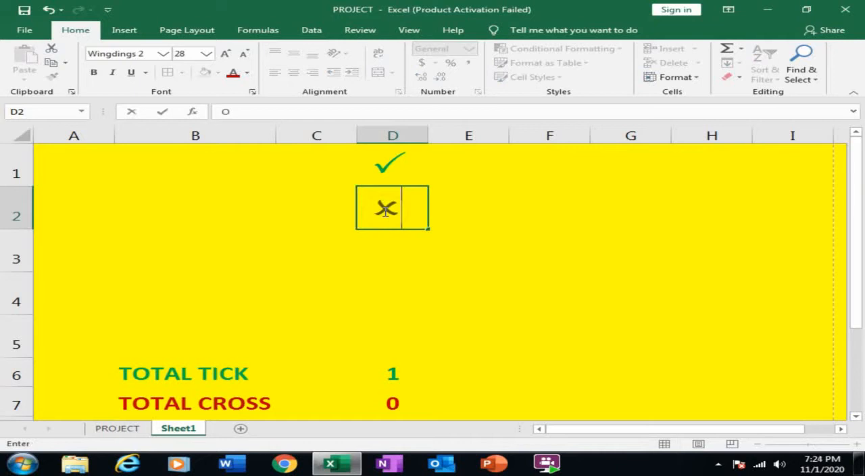
key("Return")
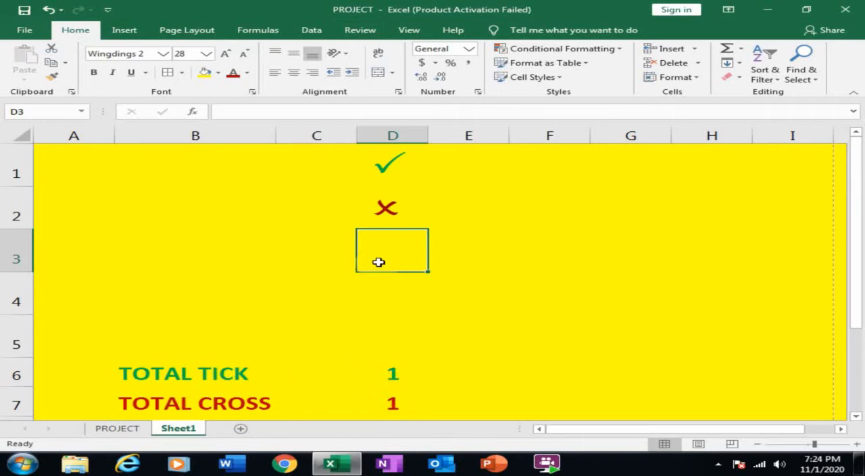
type("P")
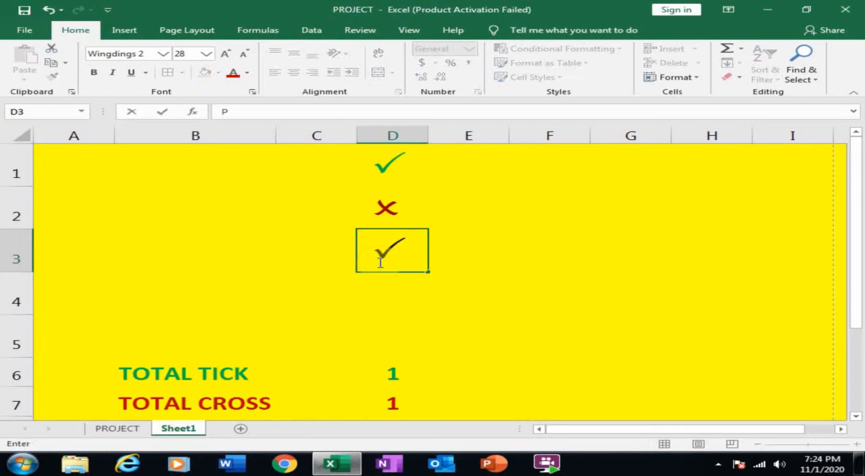
key("Return")
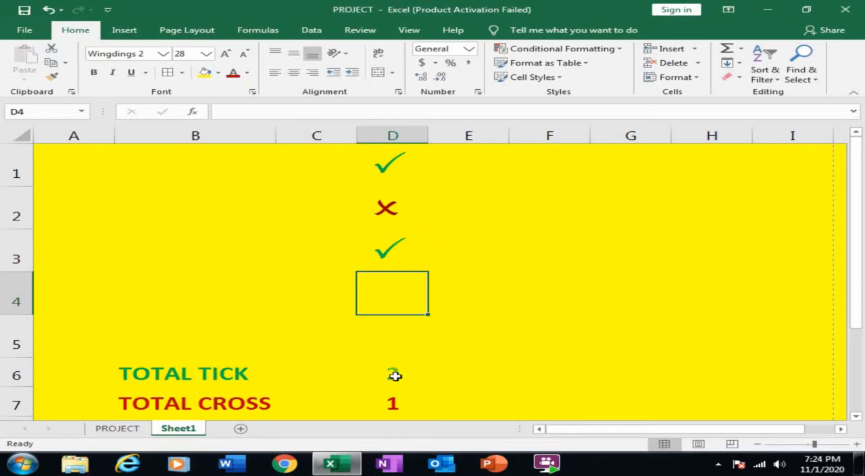
type("O")
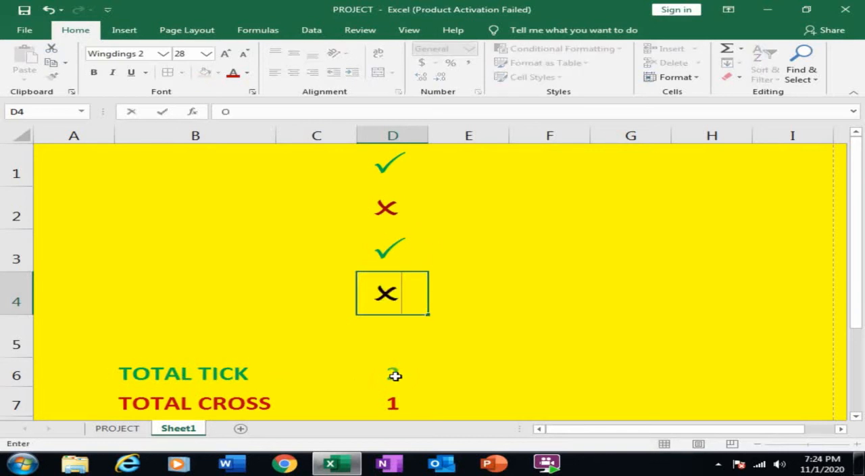
key("Return")
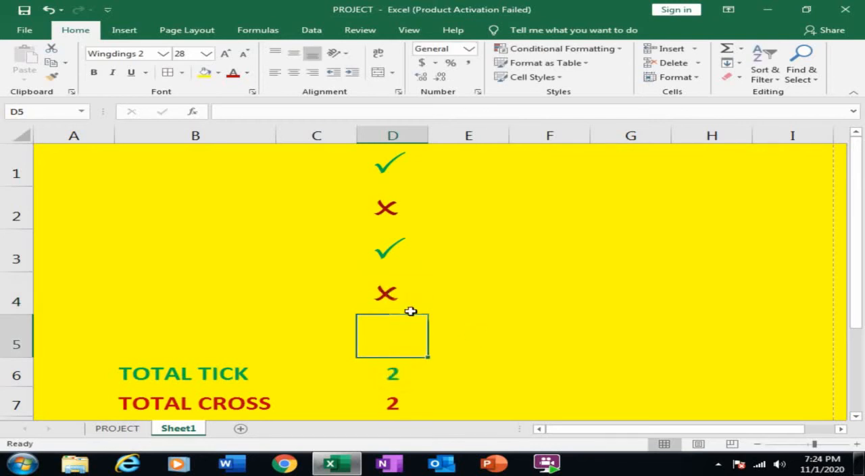
type("P")
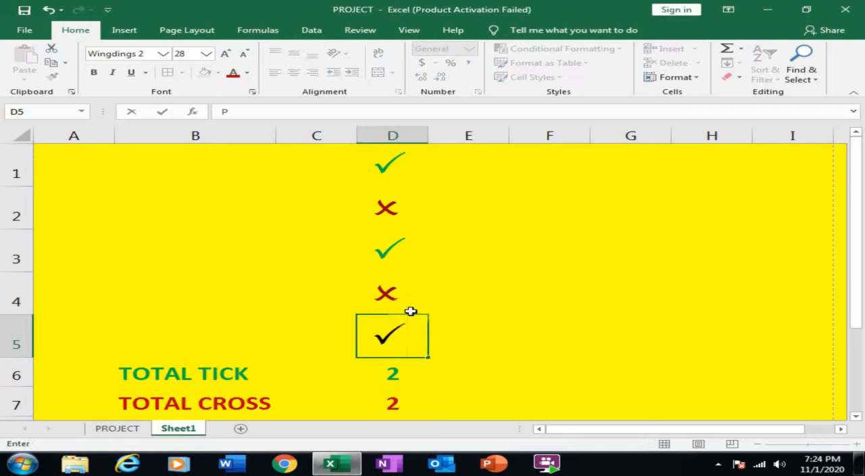
key("Return")
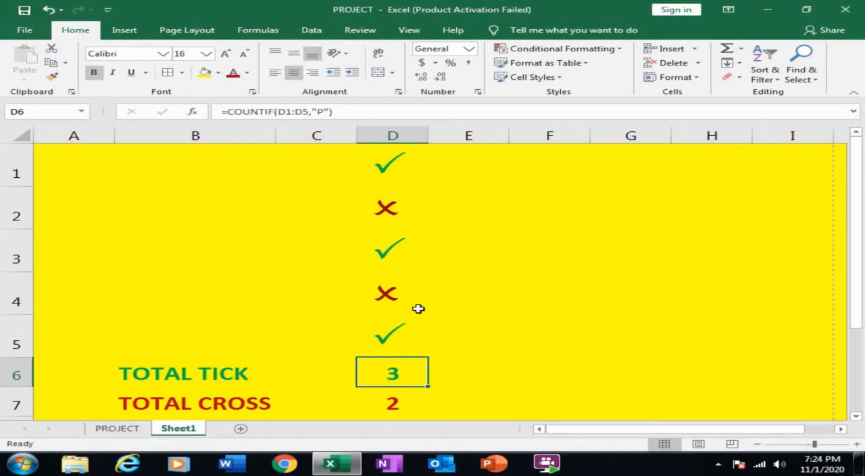
- On the PROJECT sheet, set the font of the status cells E5 to E14 to Wingdings 2
left_click(130, 427)
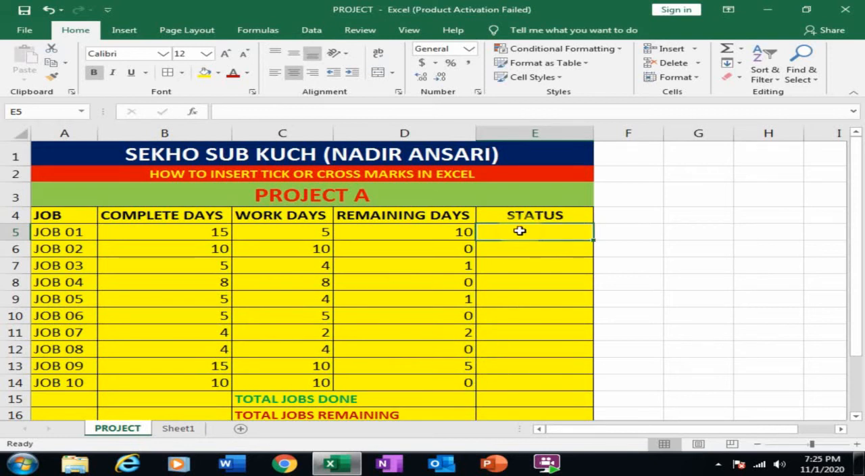
left_click_drag(519, 231, 527, 381)
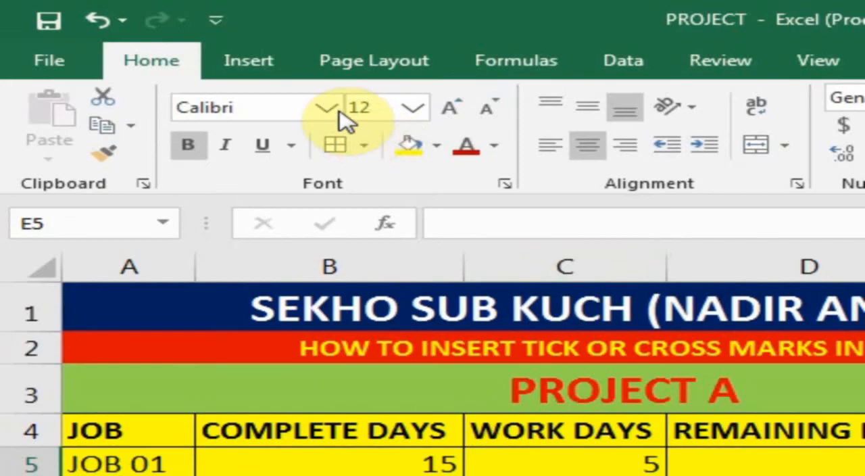
left_click(190, 62)
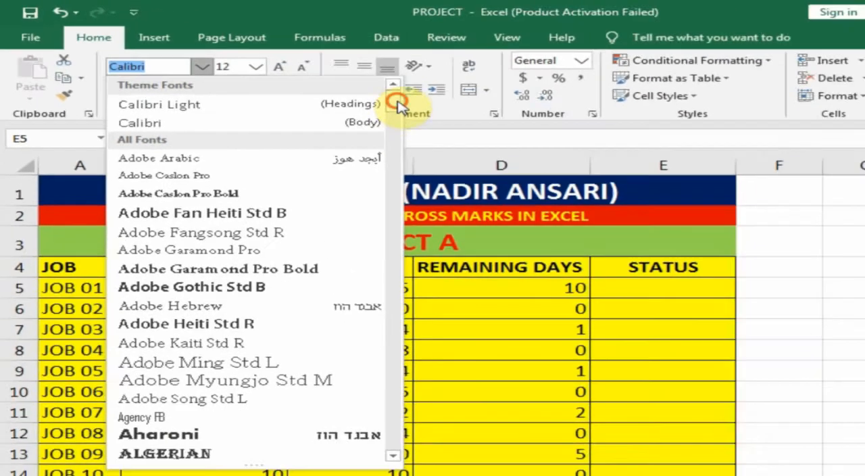
left_click_drag(634, 160, 367, 448)
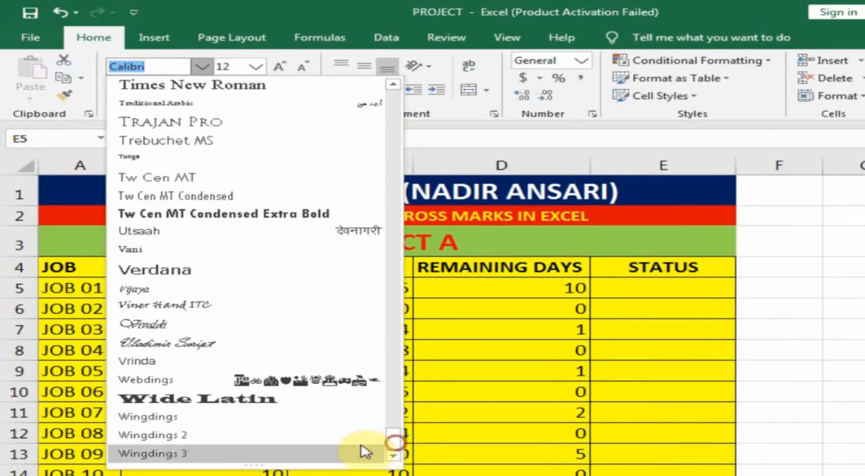
left_click(158, 438)
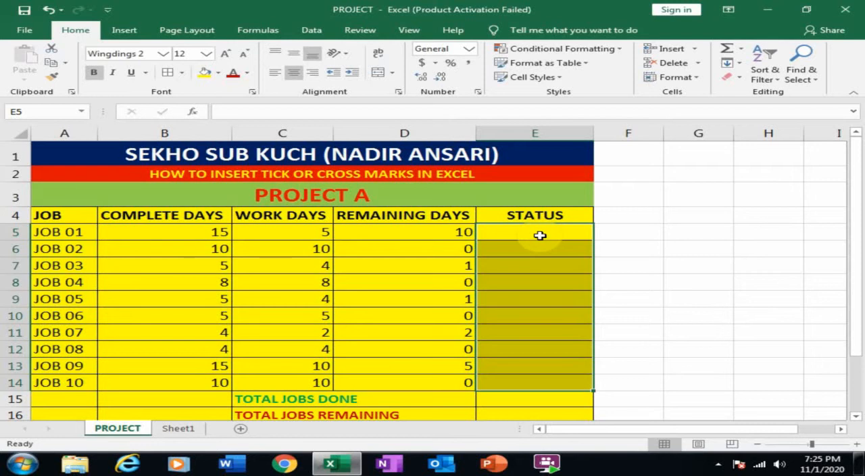
- Enter P as a tick mark in status cell E5 and O as a cross mark in E6
left_click(540, 236)
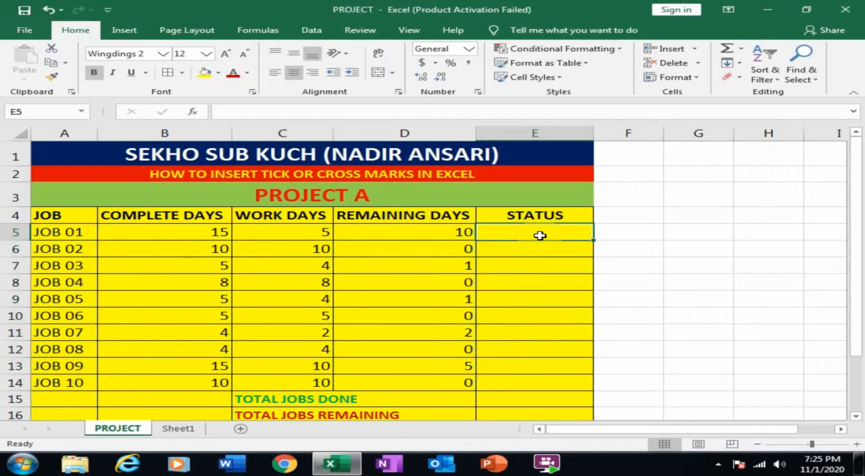
type("P")
key("Return")
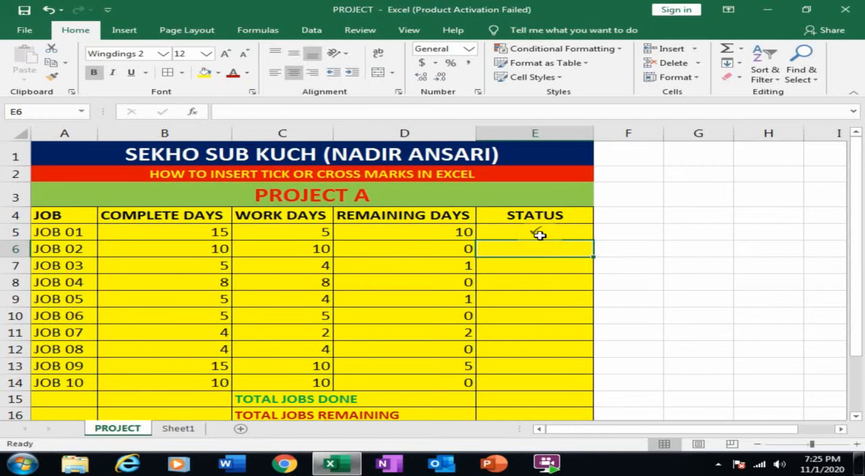
type("O")
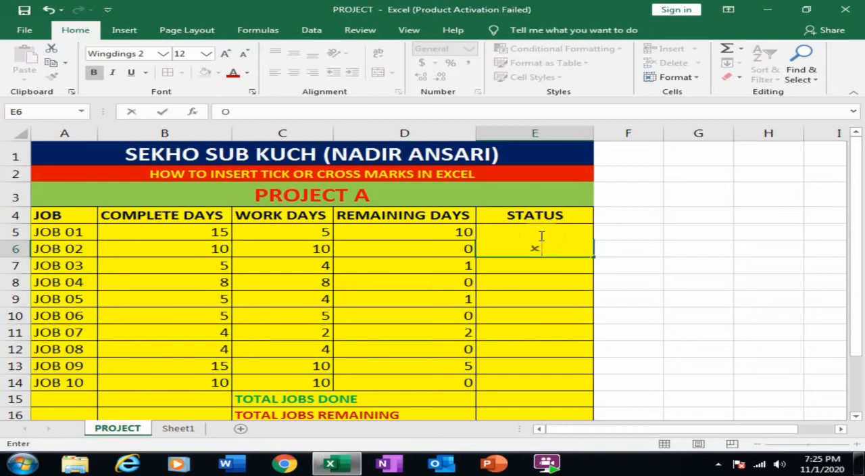
key("Return")
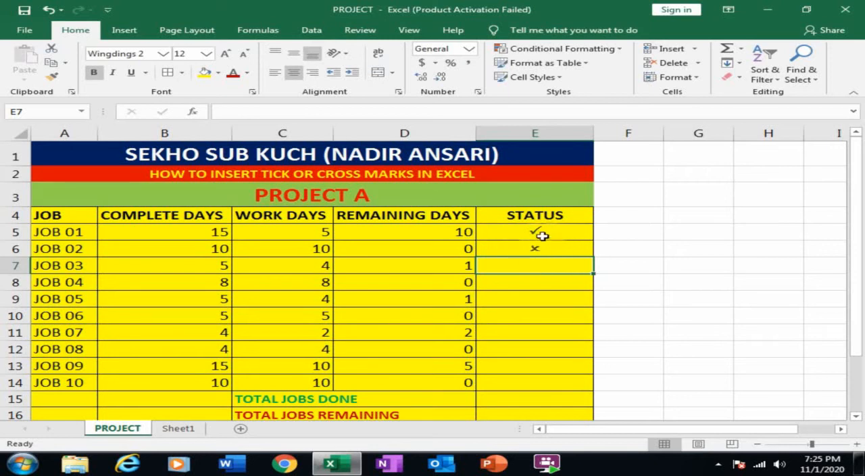
- Add a conditional formatting rule to status cells E5 to E14 that shows text containing O in Red Text
left_click_drag(540, 230, 539, 381)
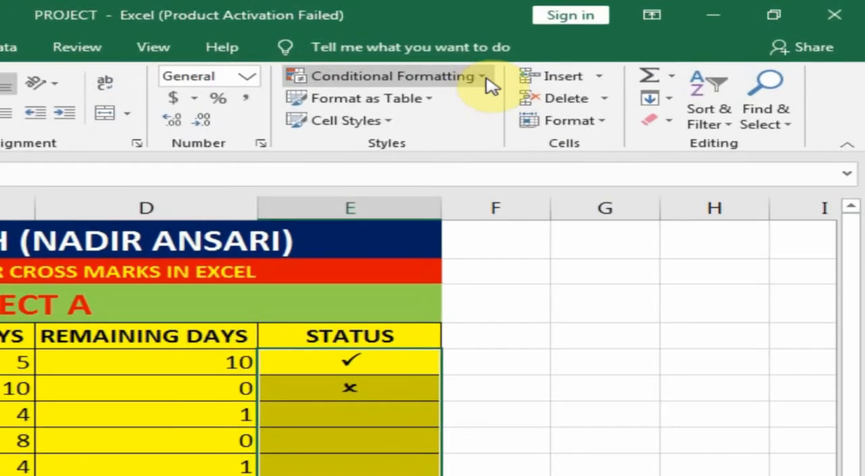
left_click(488, 84)
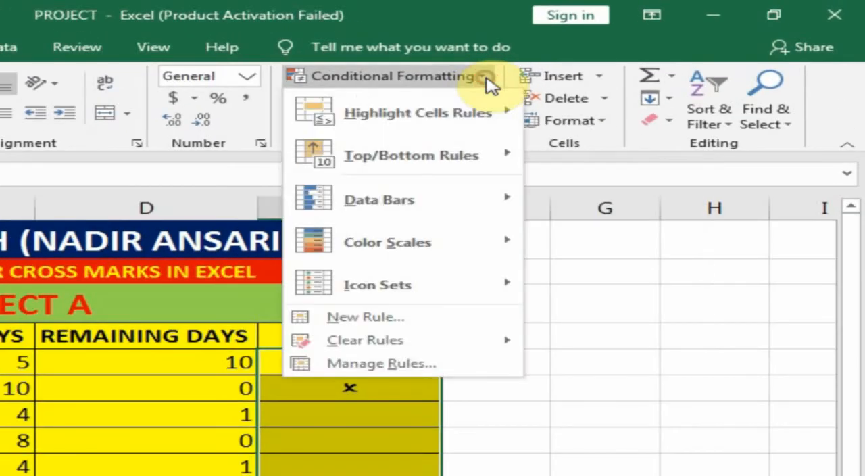
mouse_move(475, 128)
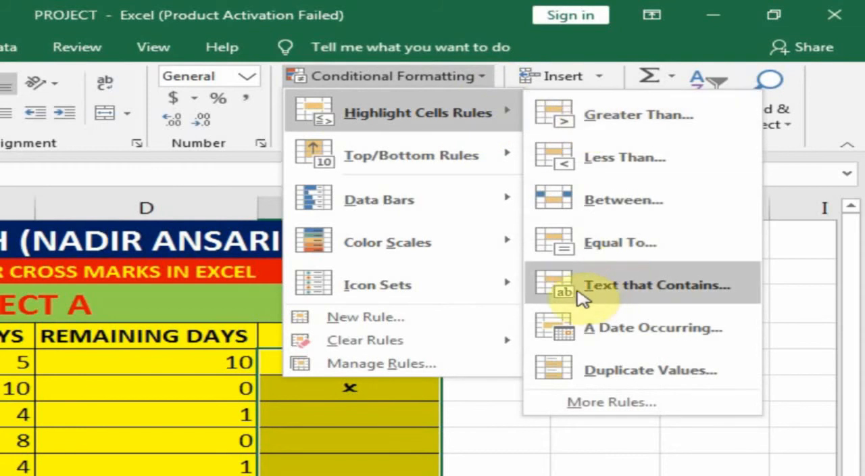
left_click(698, 297)
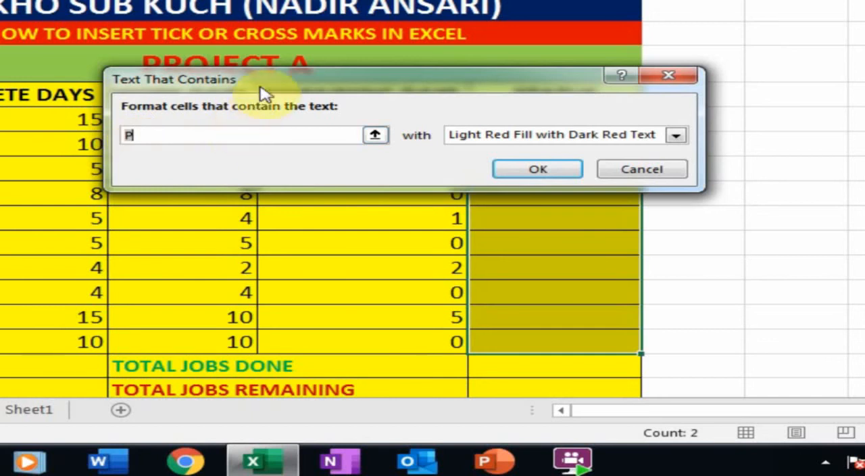
left_click_drag(264, 86, 332, 204)
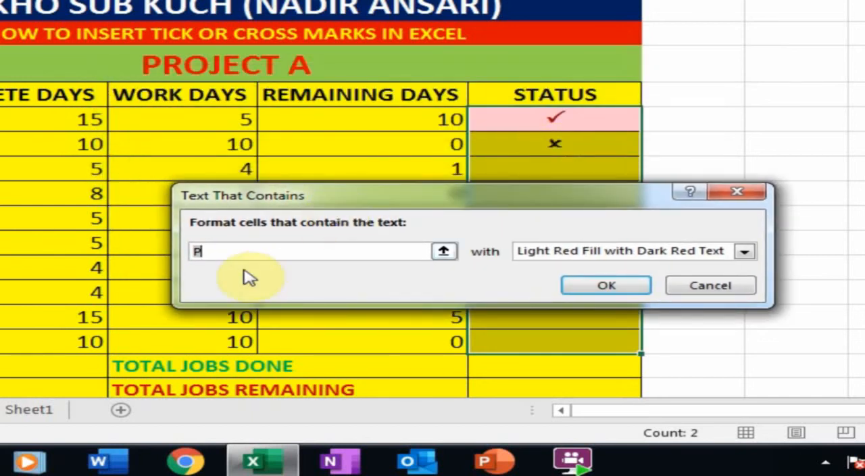
key("BackSpace")
type("O")
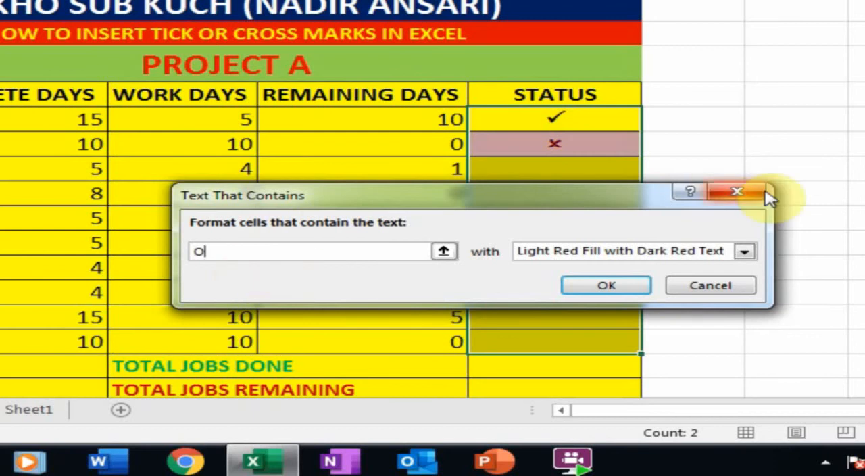
left_click(744, 252)
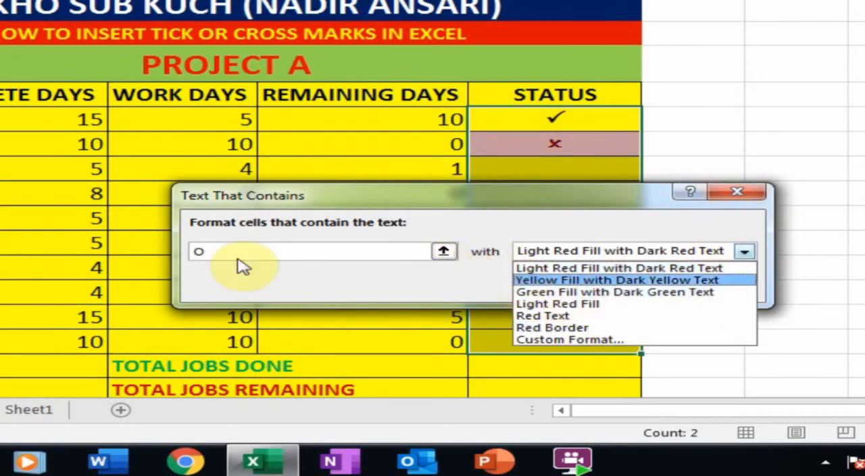
left_click(559, 320)
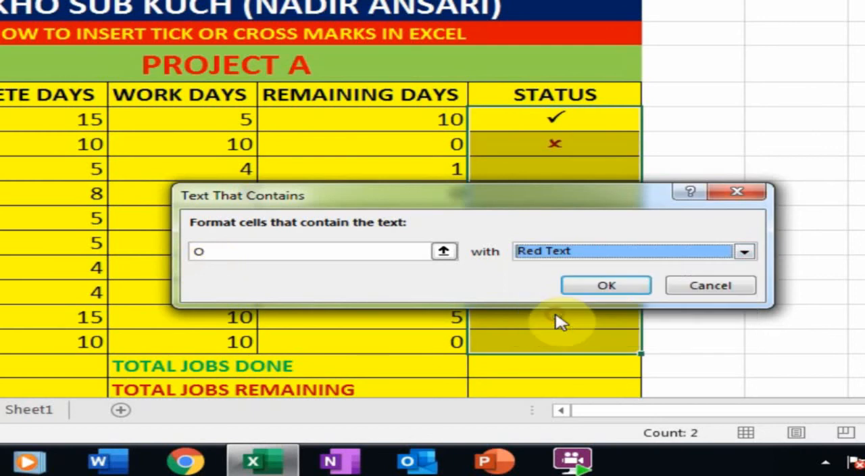
left_click(595, 291)
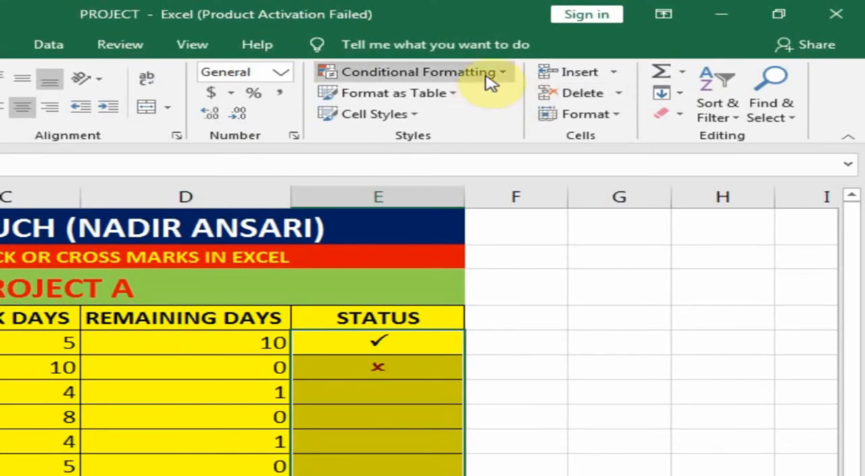
- Add a conditional formatting rule to status cells E5 to E14 that gives text containing P a custom green font colour
left_click(486, 74)
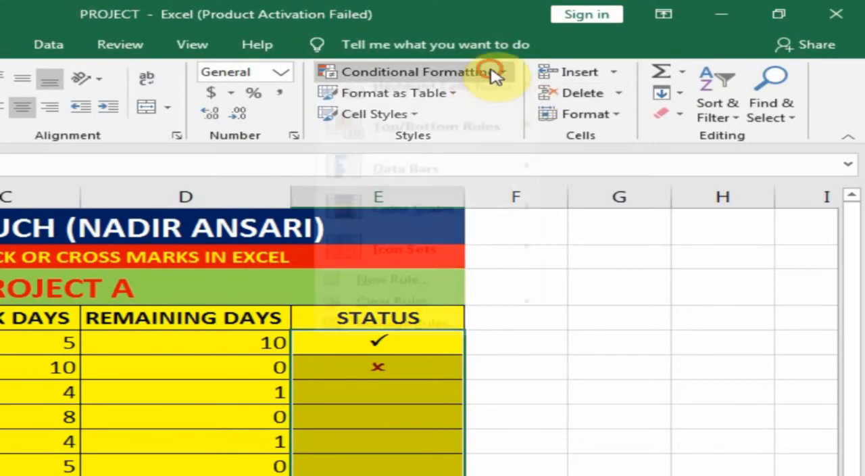
mouse_move(493, 110)
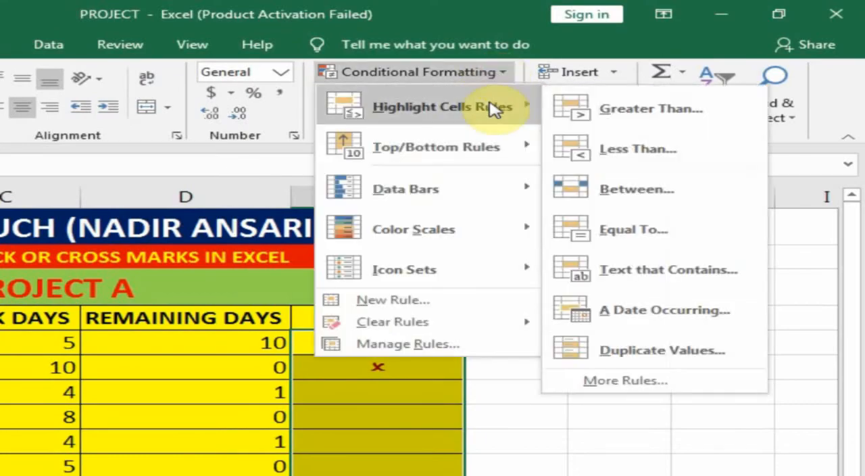
left_click(654, 272)
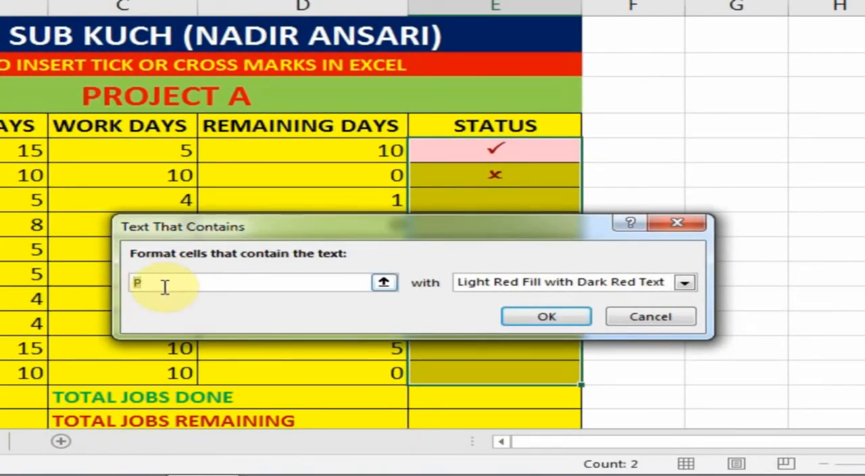
left_click(688, 284)
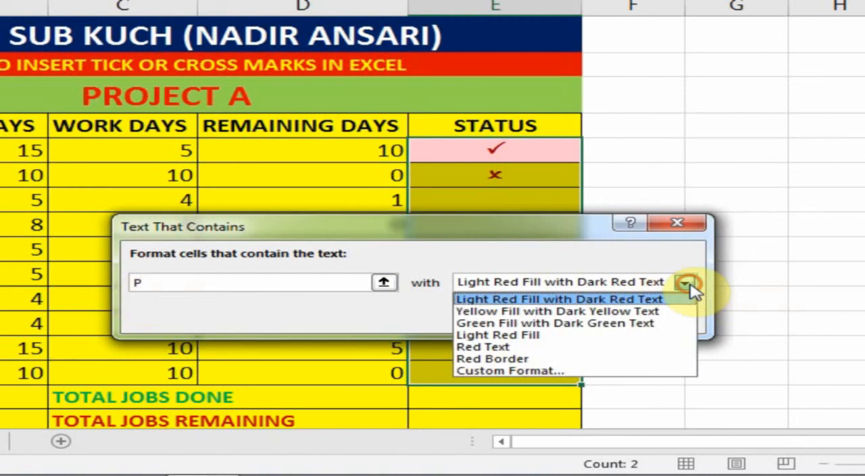
left_click(521, 371)
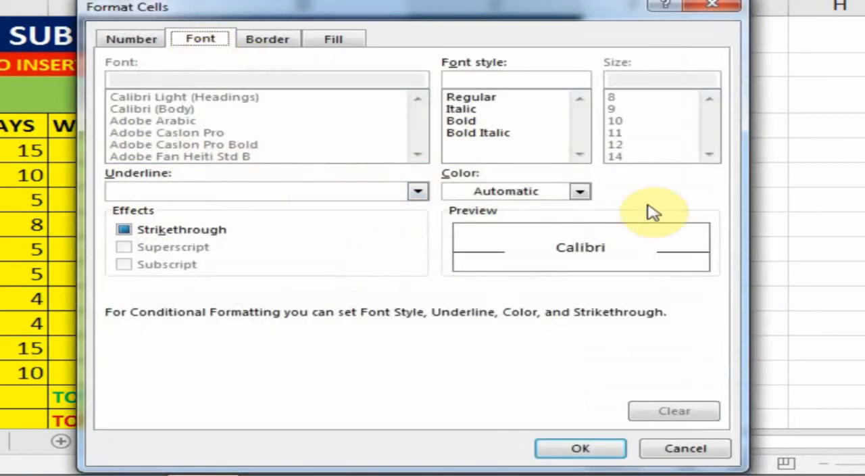
left_click(579, 191)
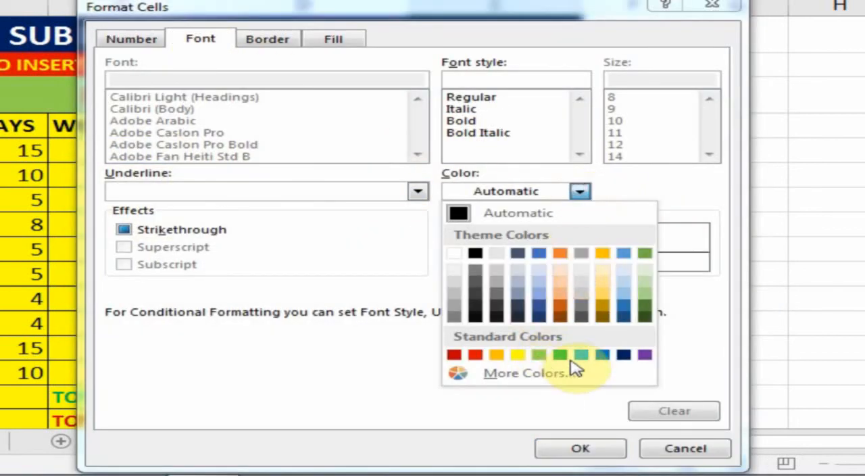
left_click(560, 355)
left_click(579, 448)
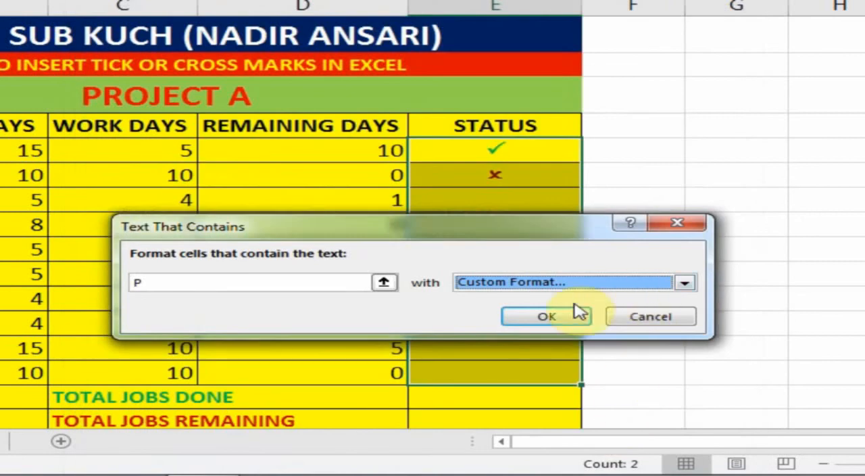
left_click(552, 315)
- Enter P as a tick in status cell E7, O as a cross in E8 and P in E9
left_click(511, 199)
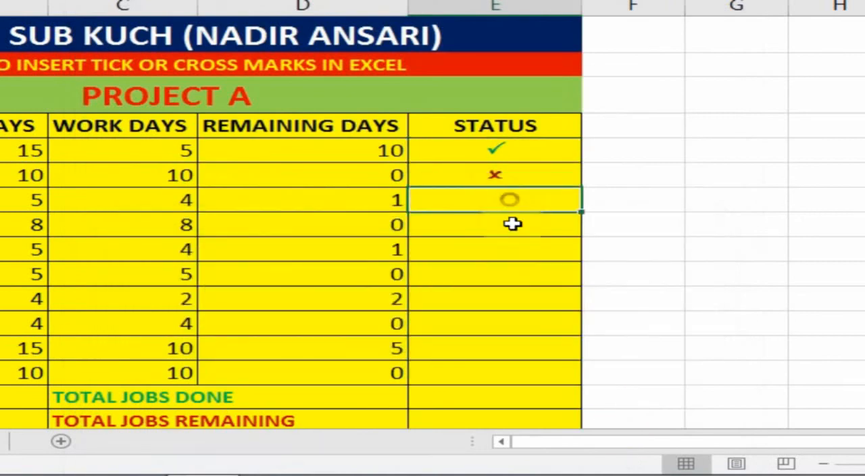
left_click(492, 150)
left_click(500, 186)
left_click(501, 193)
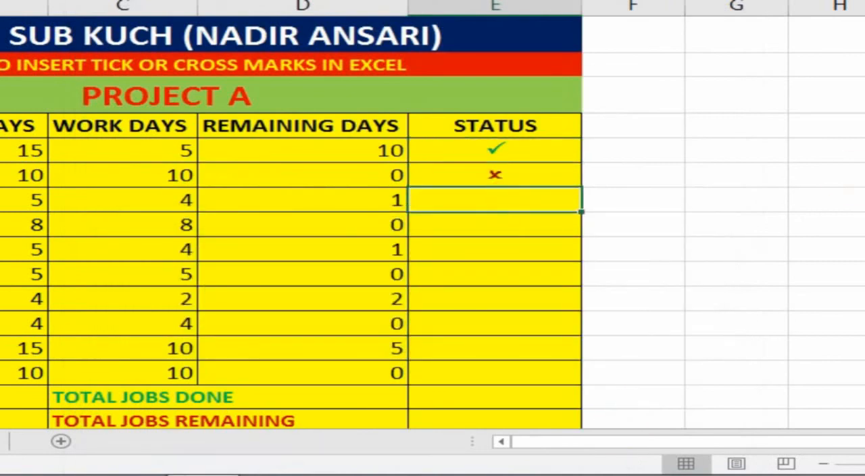
type("a")
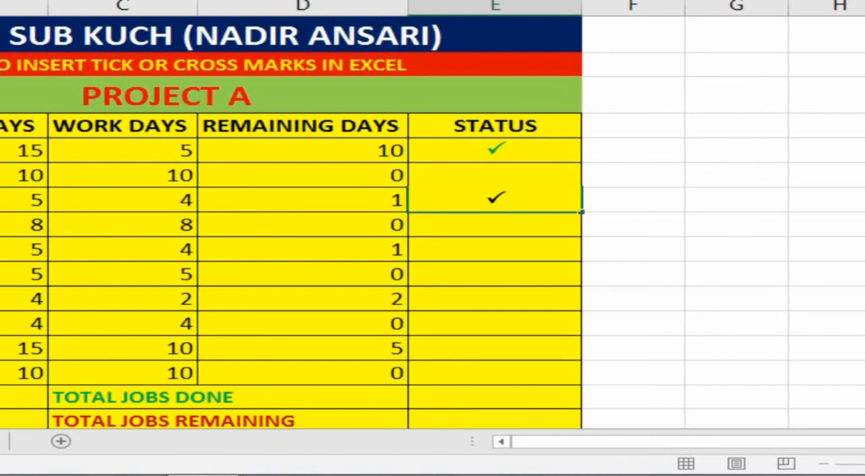
key("Return")
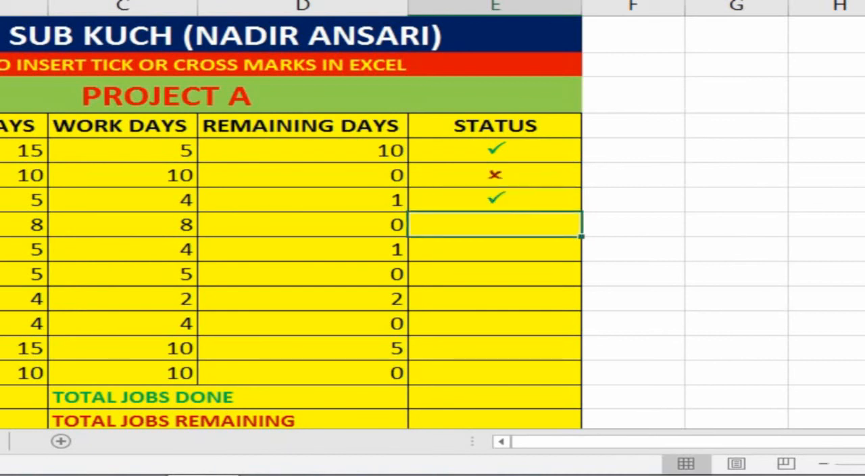
type("r")
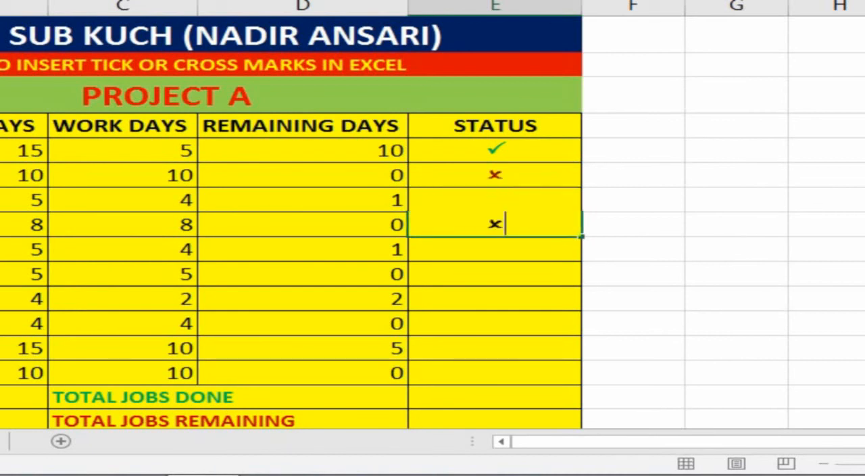
key("Return")
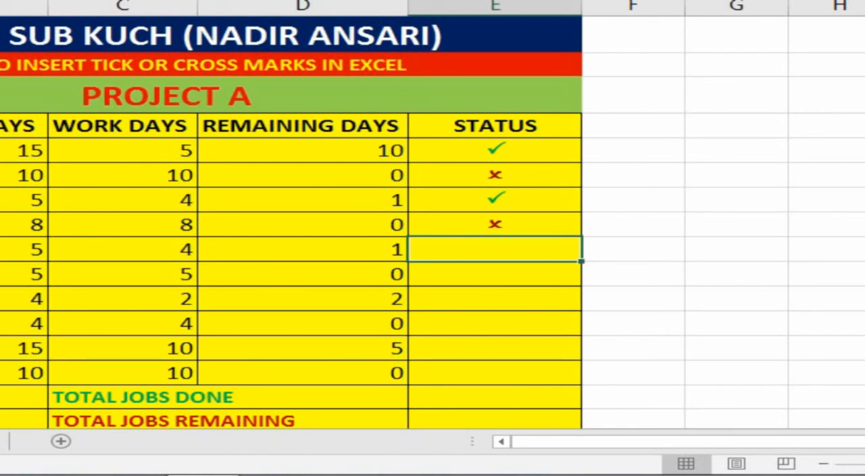
type("a")
- Clear the trial tick and cross marks from status cells E5 to E9
key("Up")
key("Up")
key("Up")
key("Up")
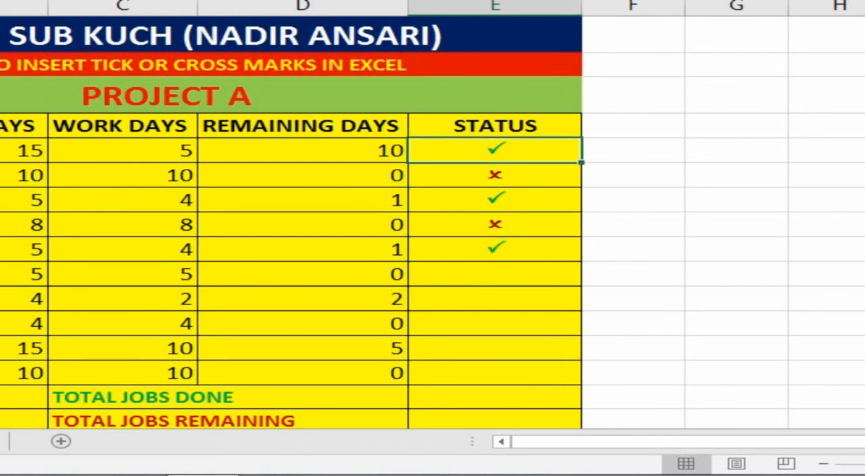
key("Down")
key("Up")
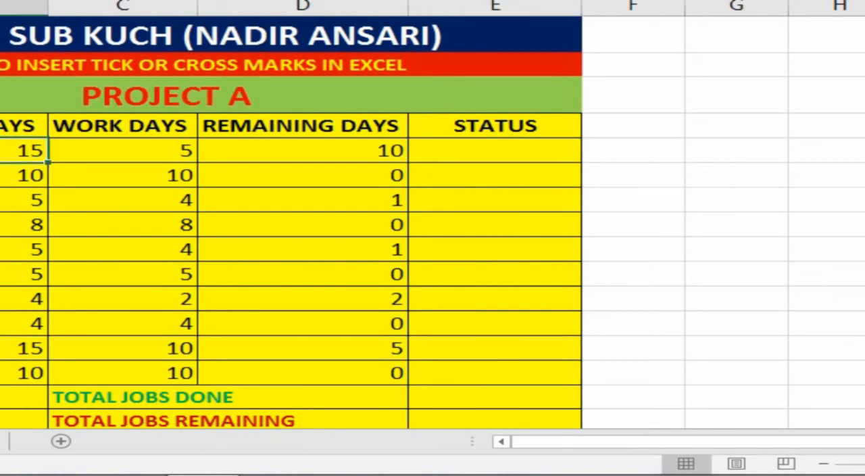
- Mark JOB 01 with a cross by entering O in E5, and JOB 02 with a tick by entering P in E6
key("Right")
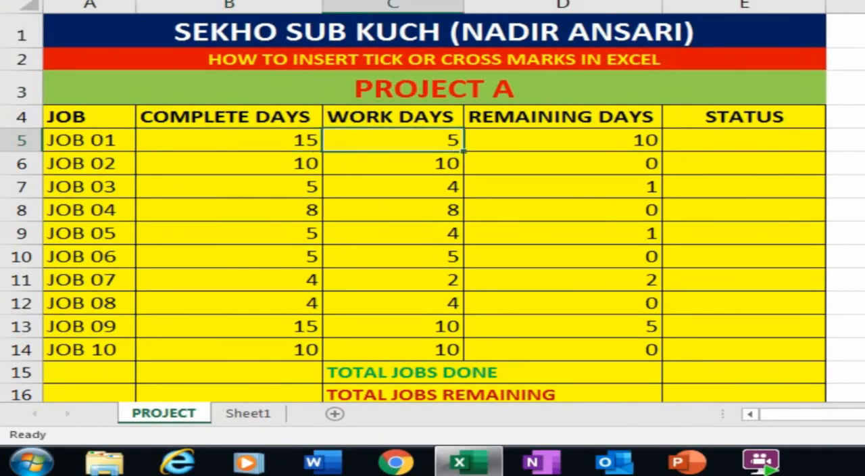
key("Right")
key("Right")
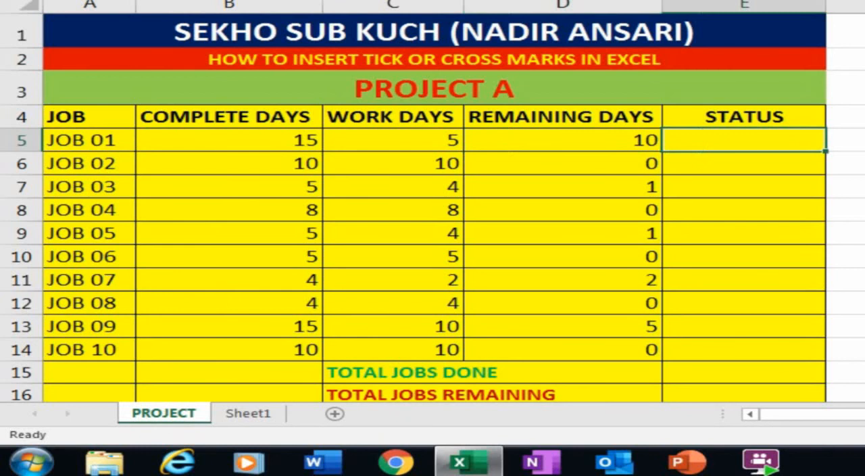
type("x")
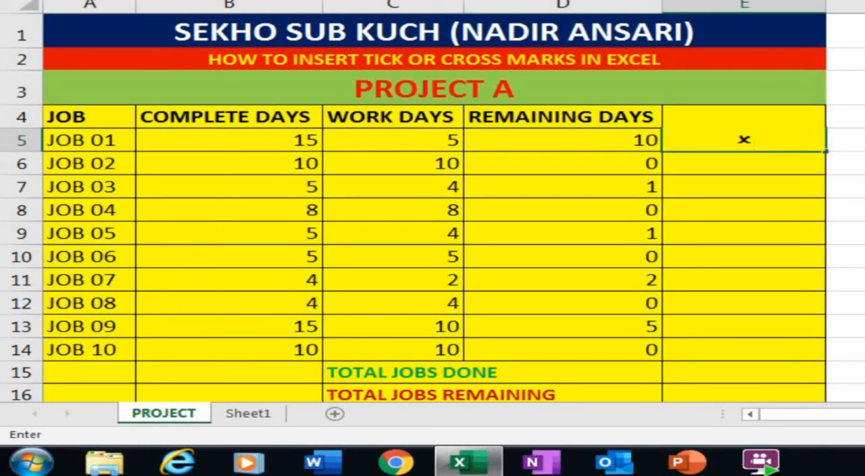
key("Return")
key("Left")
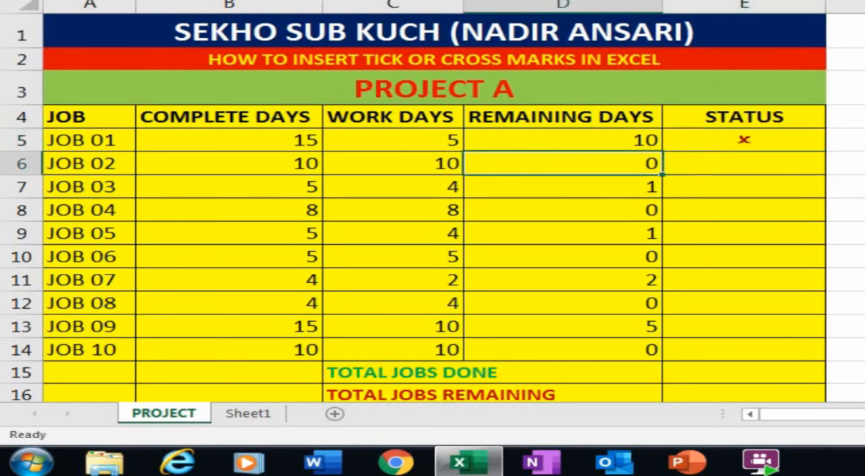
key("Left")
key("Left")
key("Right")
key("Right")
key("Right")
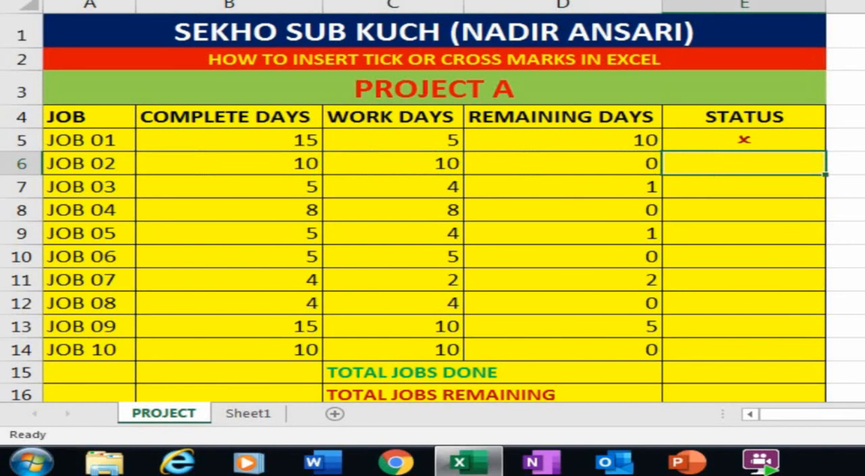
type("a")
key("Return")
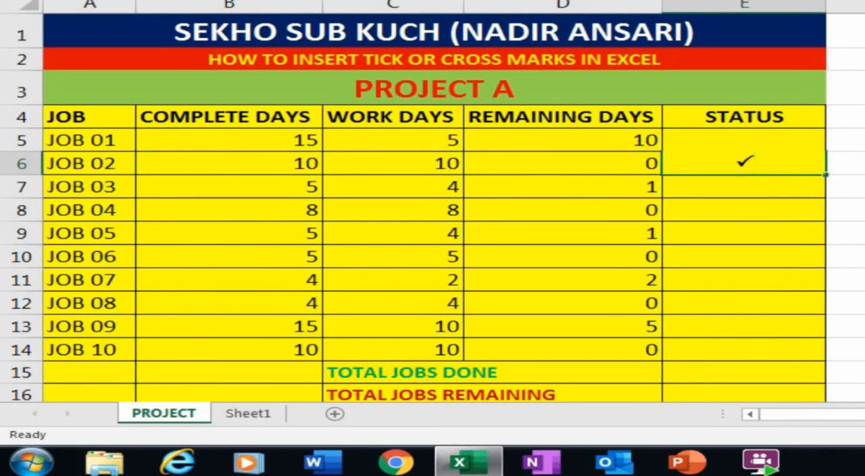
- Enter O as a cross for JOB 03 in E7, P as a tick for JOB 04 in E8 and O for JOB 05 in E9
key("Left")
key("Left")
key("Right")
key("Right")
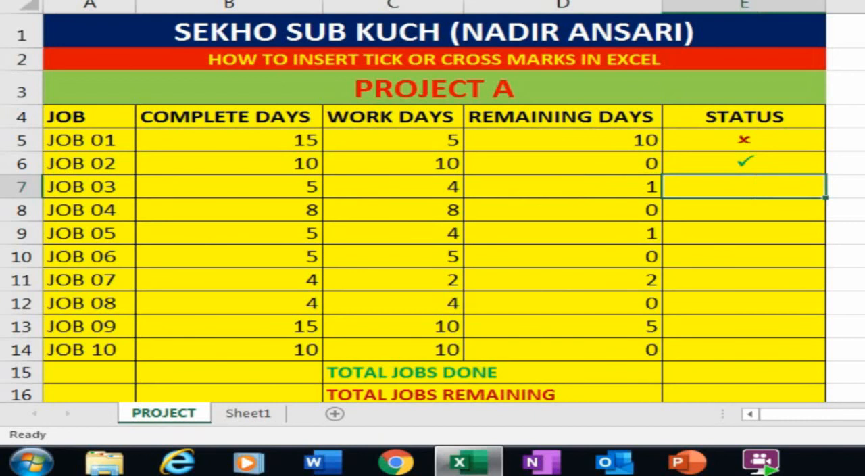
type("r")
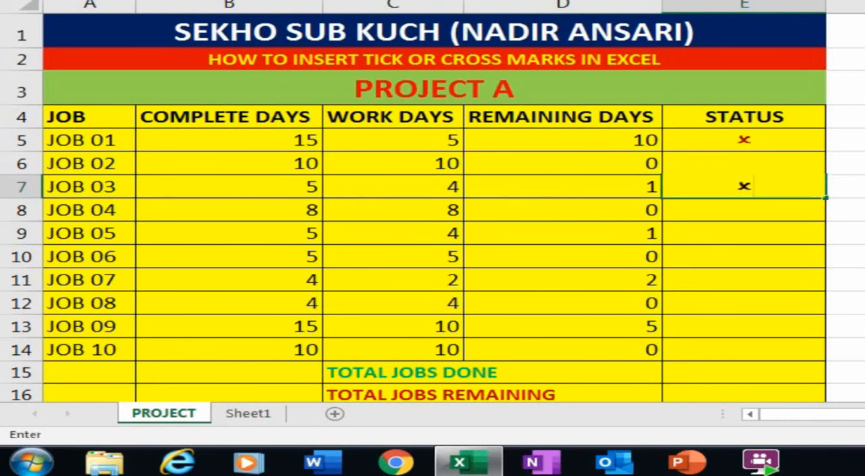
key("Return")
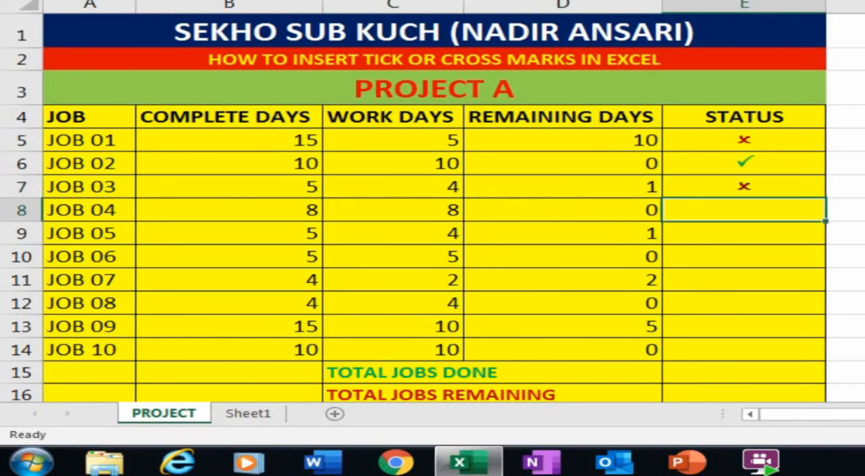
type("a")
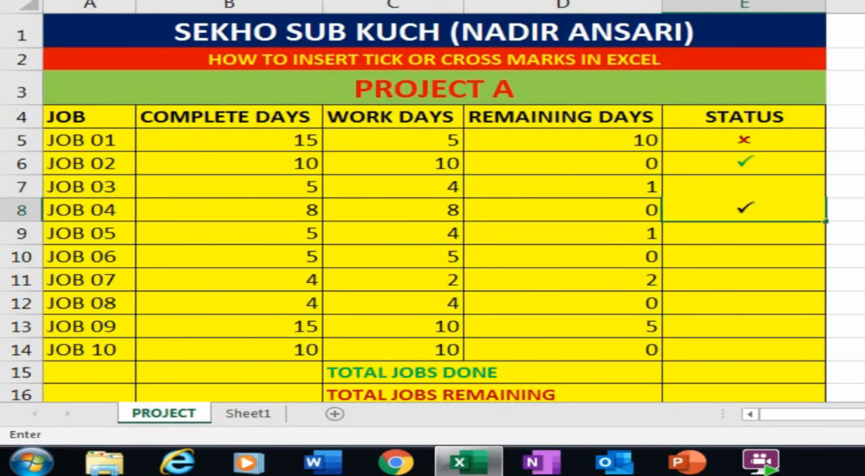
key("Return")
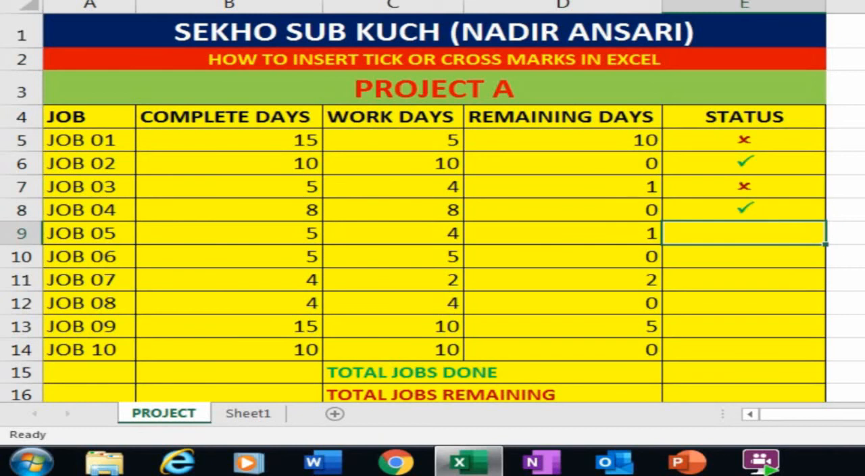
type("r")
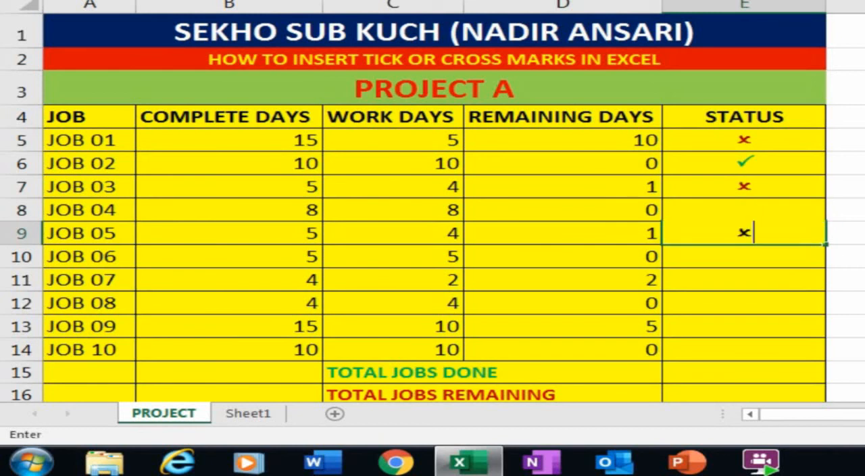
key("Return")
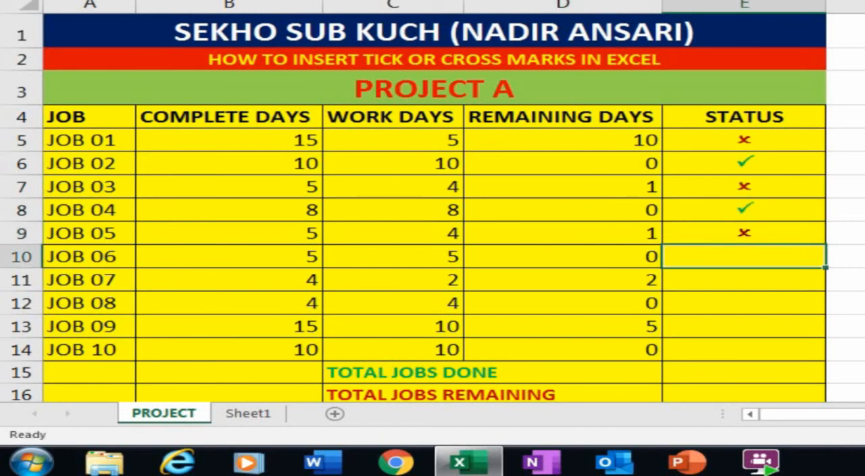
- Fill status cells E10 to E14 for JOB 06 to JOB 10 by entering P, O, P, O and P
type("a")
key("Return")
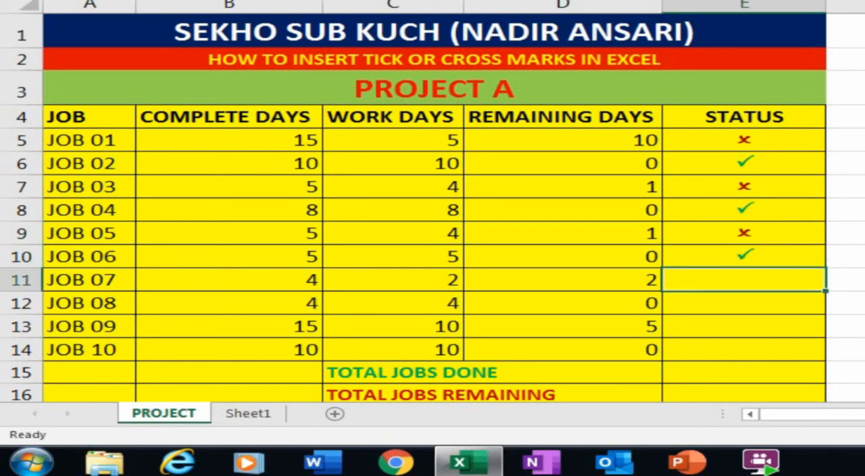
type("r")
key("Return")
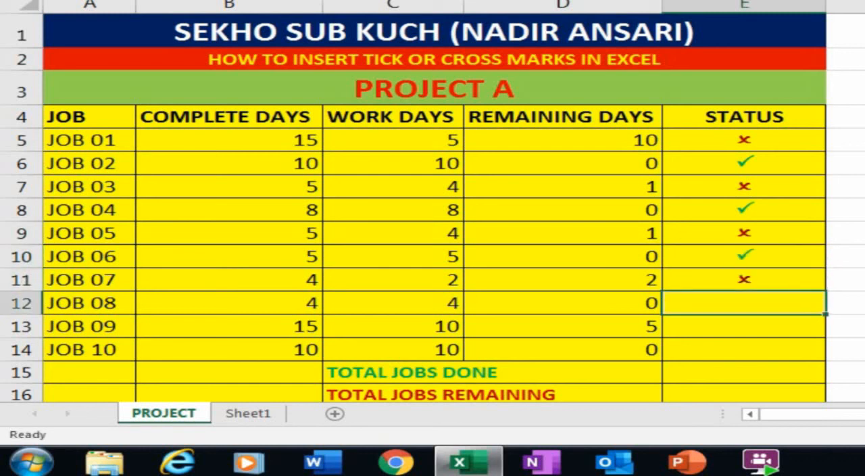
type("a")
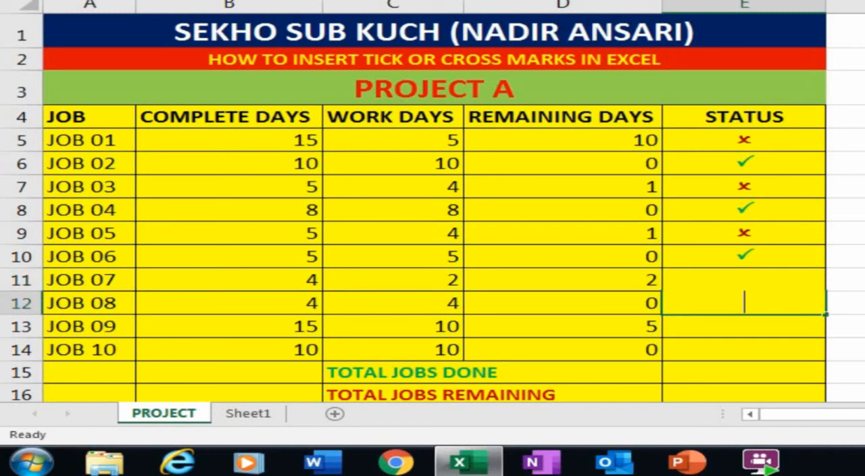
key("Return")
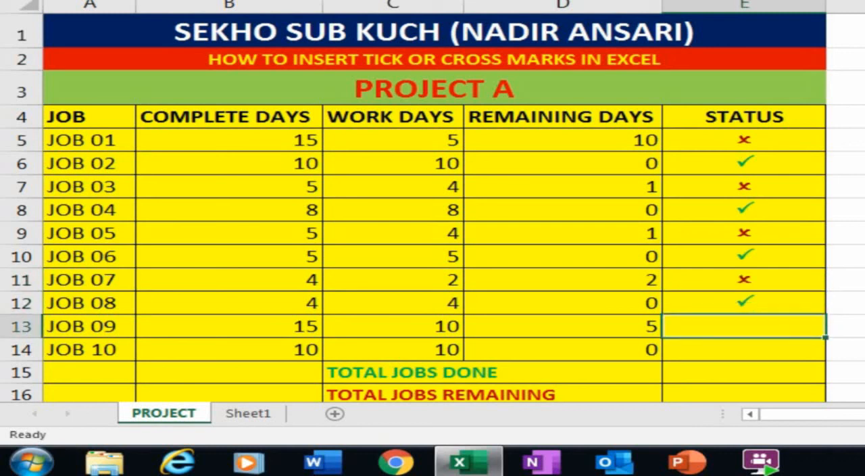
type("r")
key("Return")
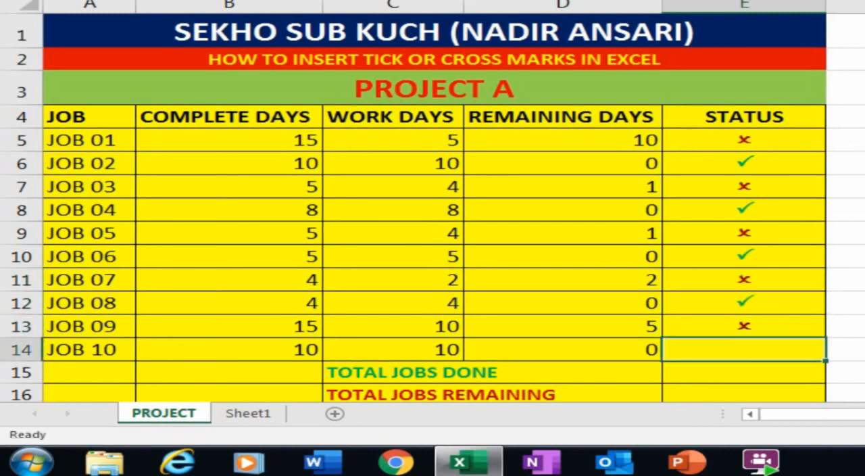
type("a")
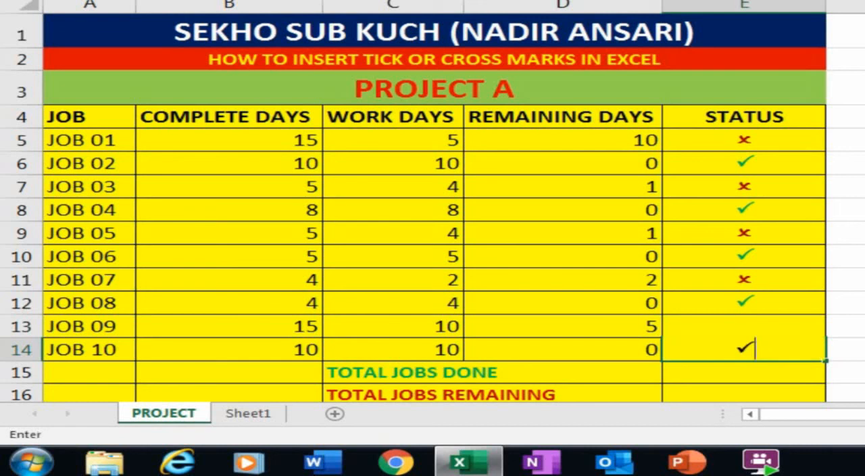
key("Return")
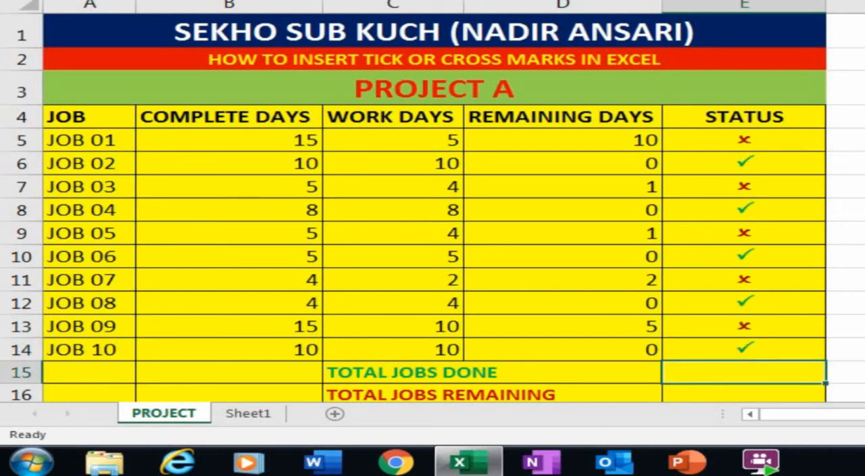
- Review the status marks in E5 to E14 and the TOTAL JOBS DONE and TOTAL JOBS REMAINING rows below them
key("Up")
key("Up")
key("Up")
key("Up")
key("Up")
key("Up")
key("Up")
key("Up")
key("Up")
key("Up")
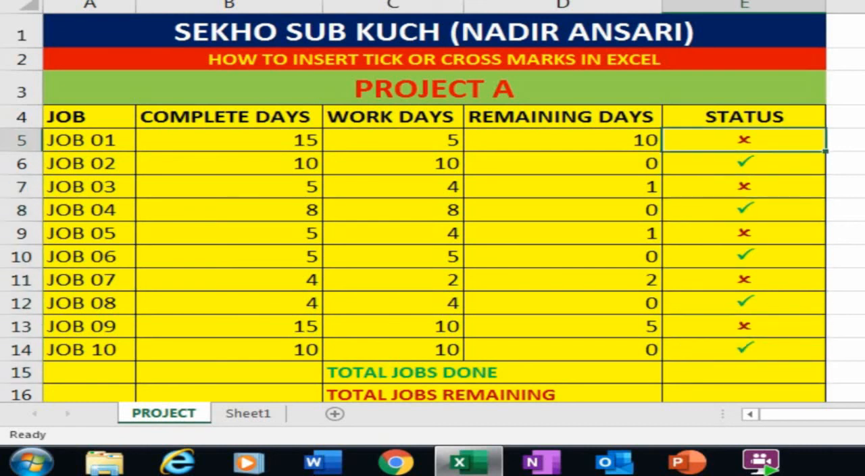
key("Down")
key("Down")
key("Down")
key("Down")
key("Down")
key("Down")
key("Down")
key("Down")
key("Down")
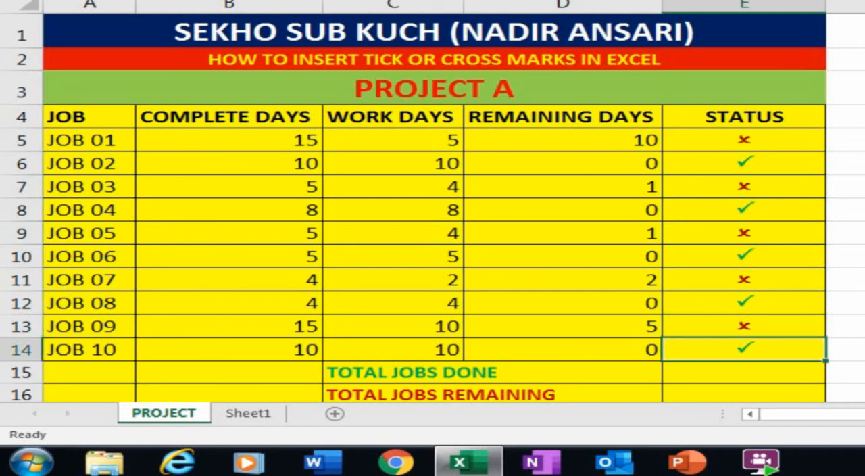
key("Down")
key("Left")
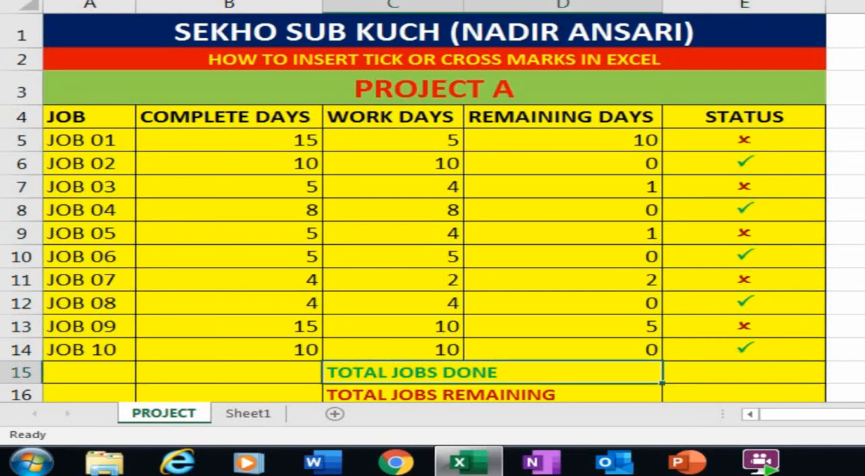
key("Right")
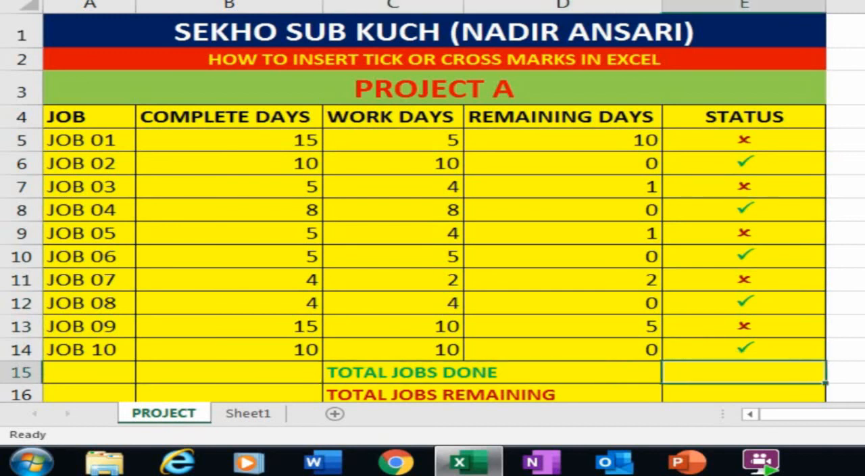
key("Down")
key("Left")
key("Right")
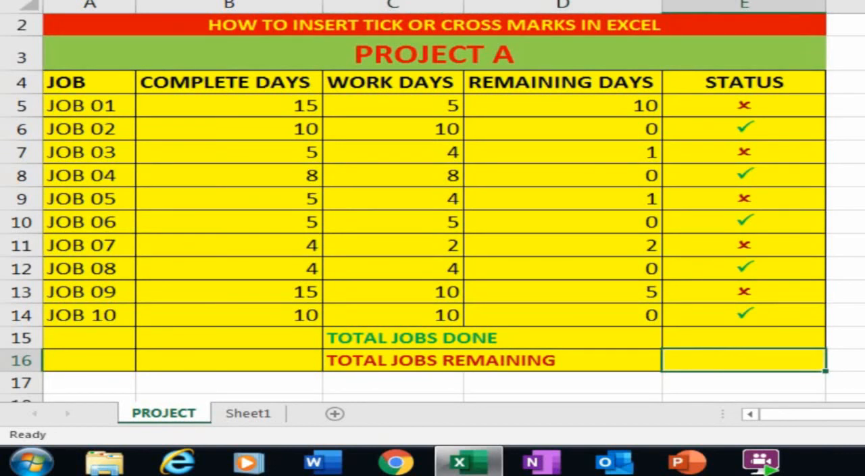
- Count the ticked jobs beside TOTAL JOBS DONE by entering =COUNTIF(E5:E14,"P") in E15
key("Up")
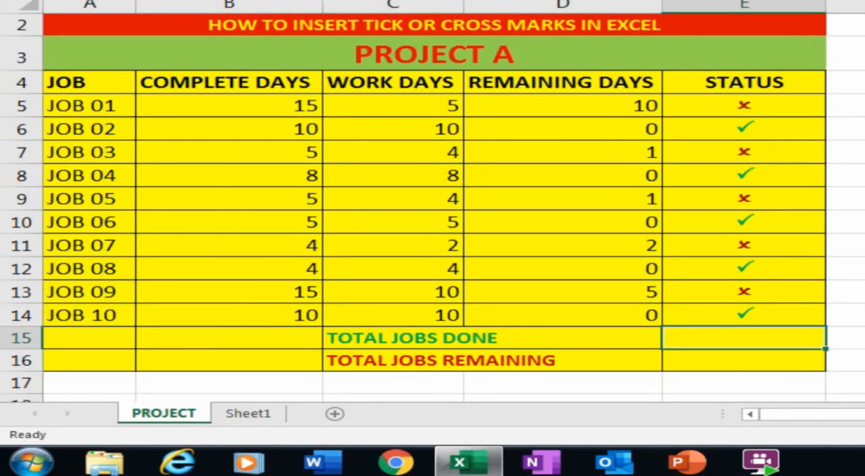
type("=")
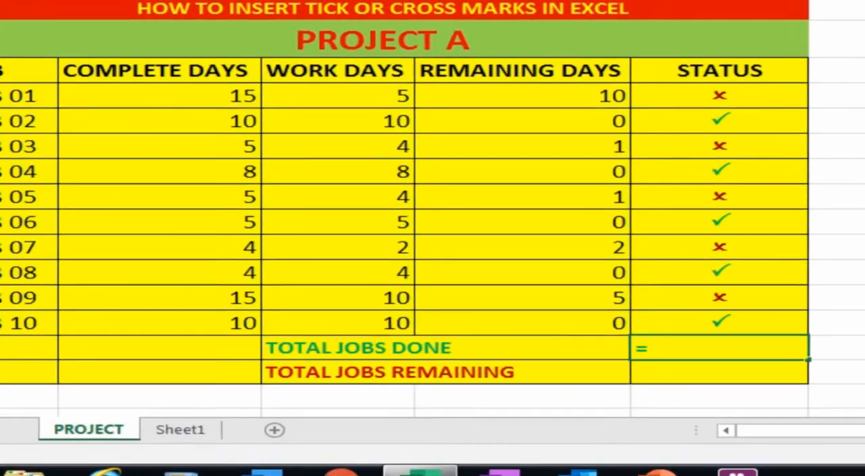
type("COUNTIF")
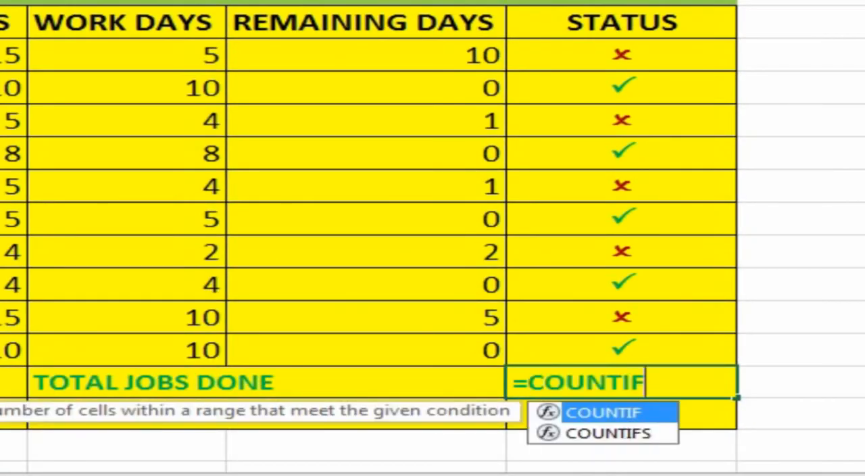
type("(")
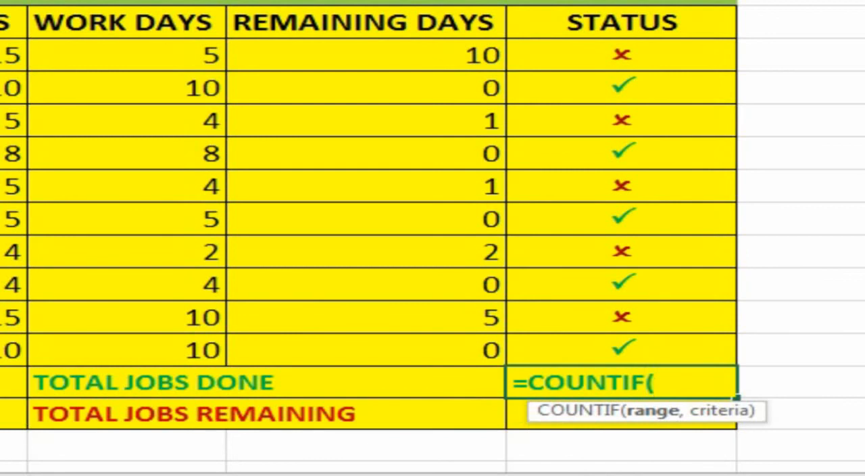
left_click_drag(677, 60, 666, 350)
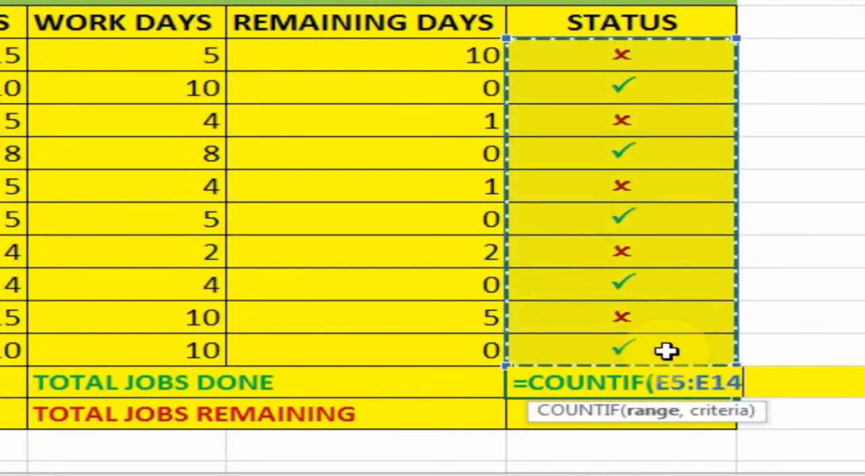
type(",")
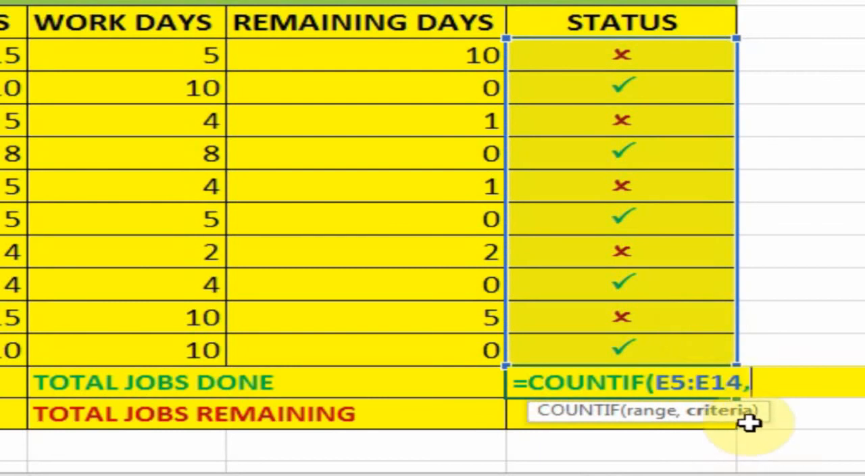
type("\"")
type("P")
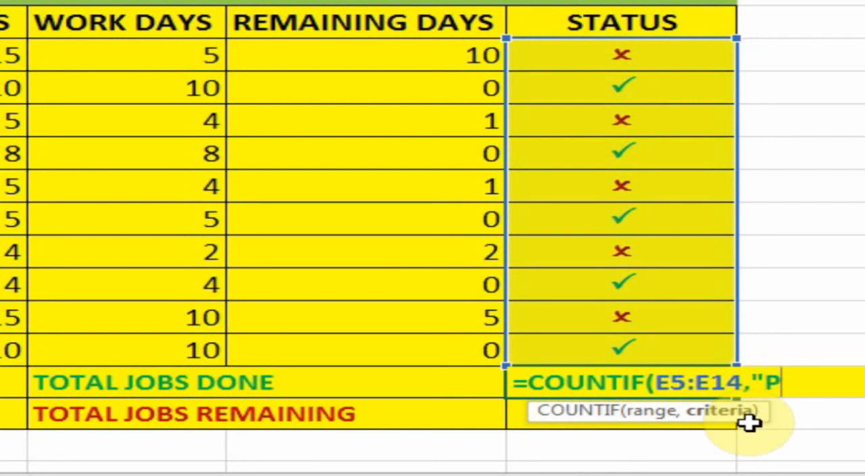
type("\")")
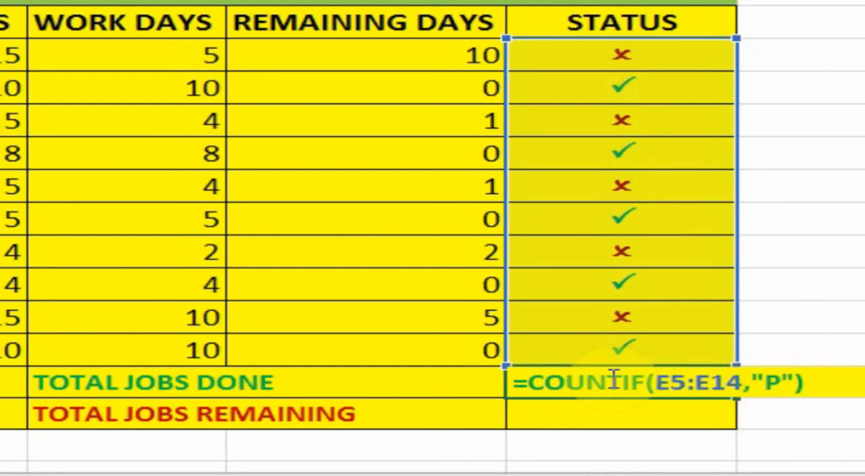
key("Return")
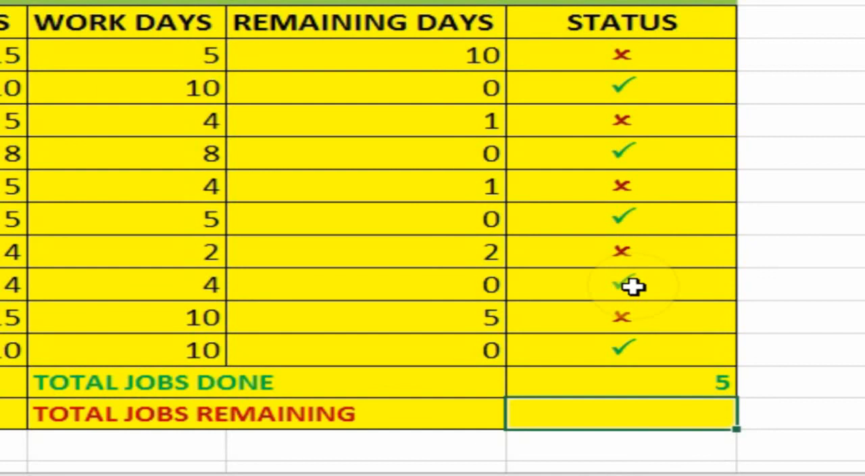
- Count the crossed jobs beside TOTAL JOBS REMAINING by entering =COUNTIF(E5:E14,"O") in E16
type("=")
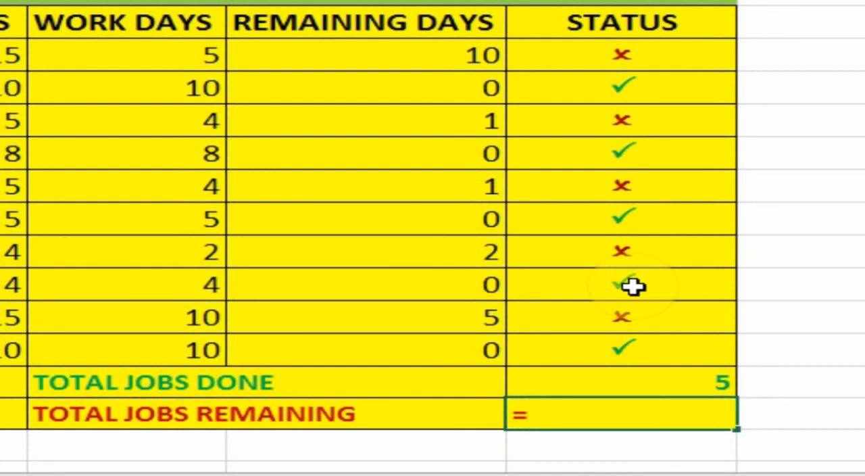
type("COUNTIF")
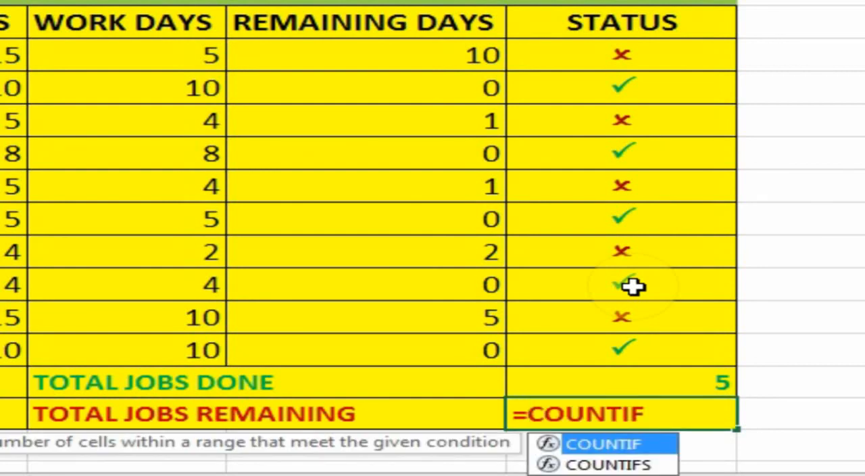
type("(")
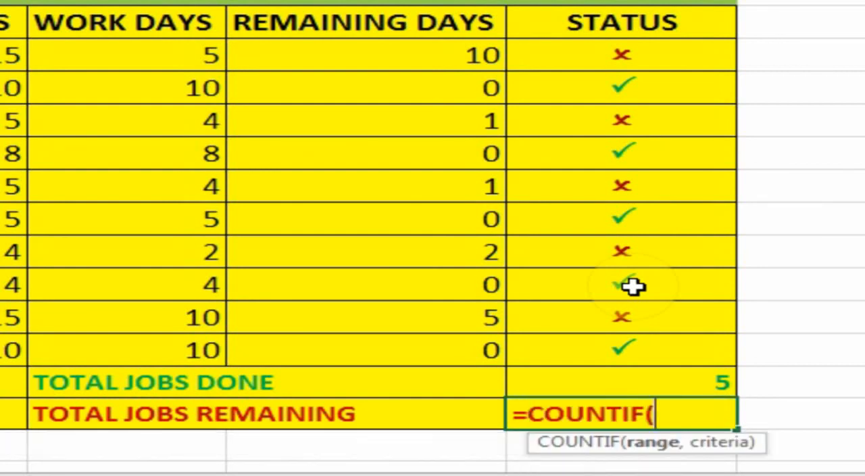
left_click(647, 55)
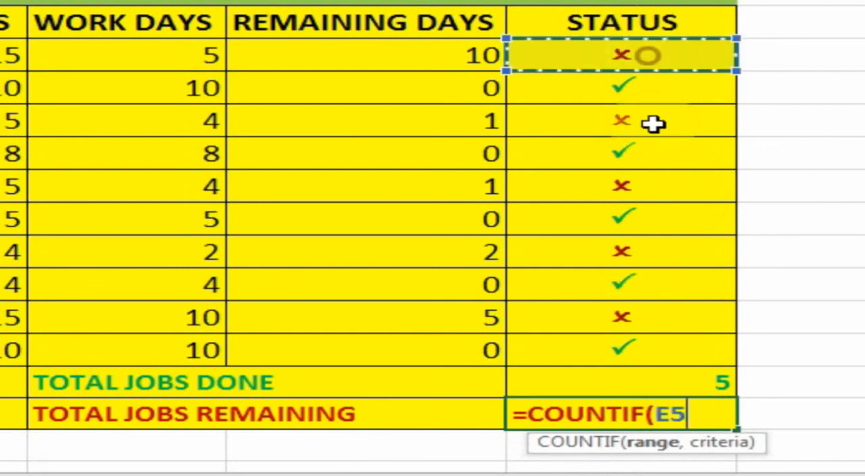
left_click_drag(654, 124, 642, 342)
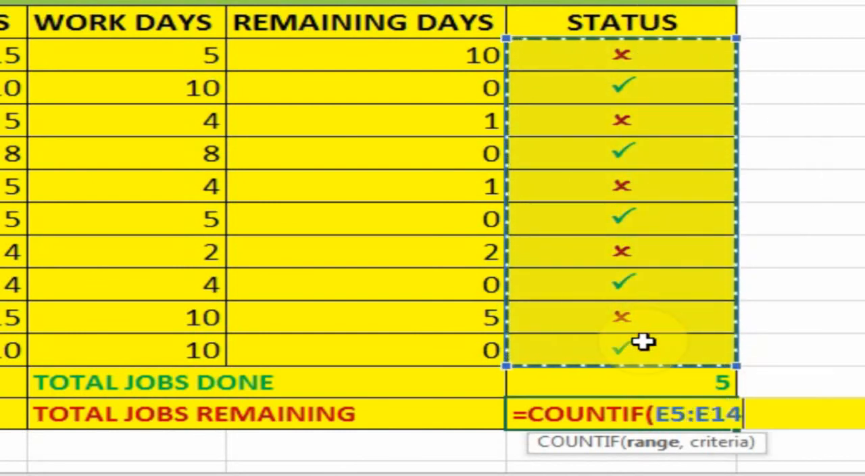
type(",\"")
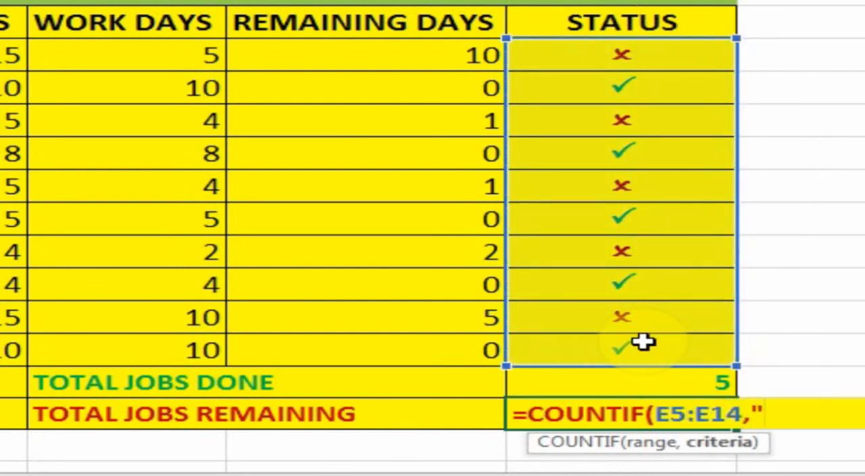
type("O\")")
key("Return")
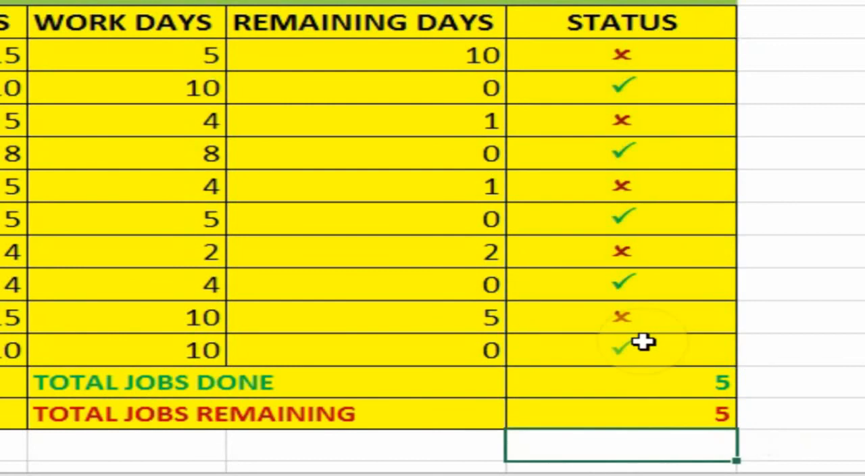
- Centre the two job totals in E15 and E16 horizontally, and select status cell E11
left_click_drag(661, 383, 666, 405)
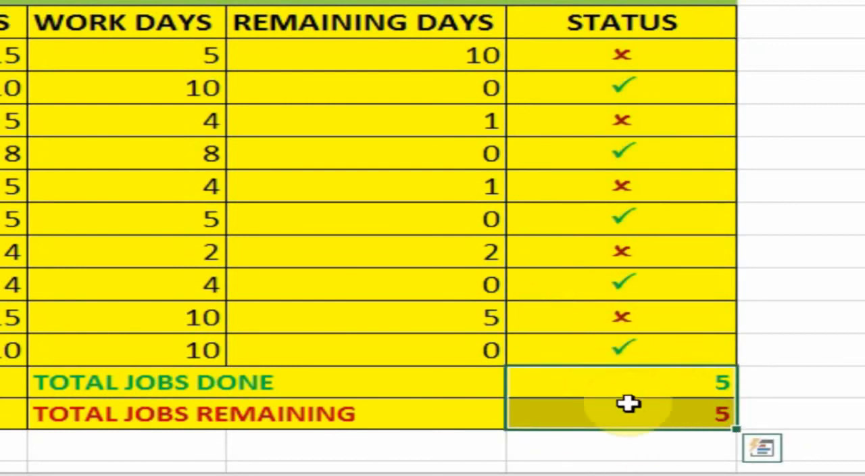
key("alt+h")
key("a")
key("c")
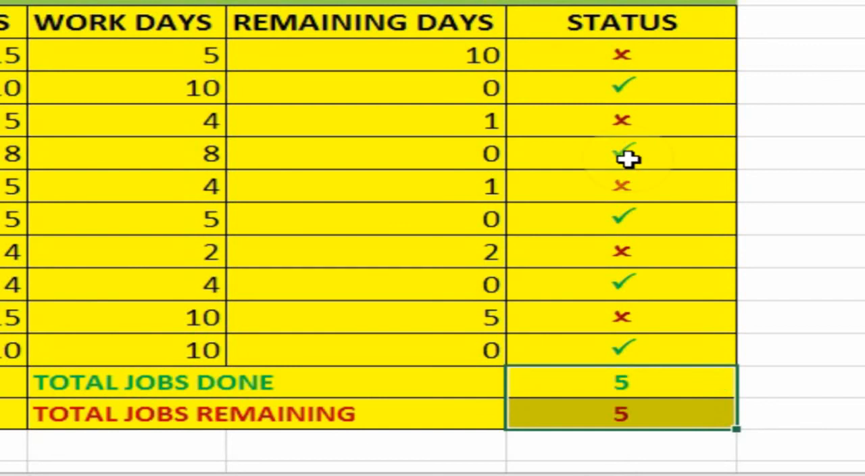
left_click(639, 245)
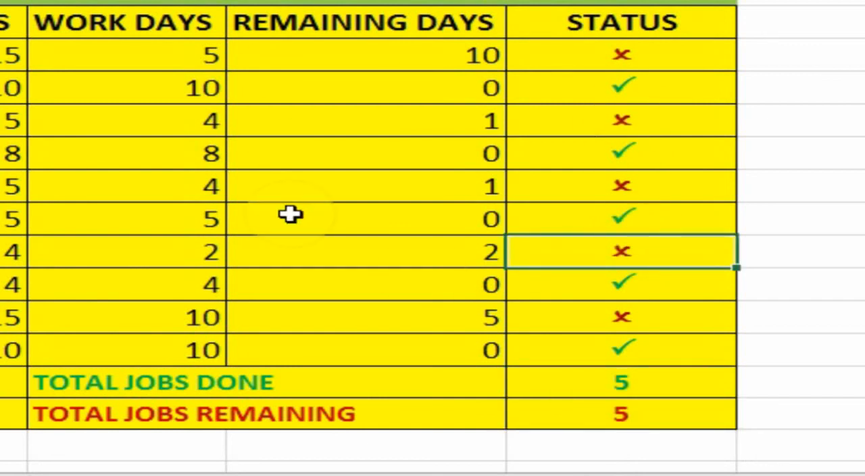